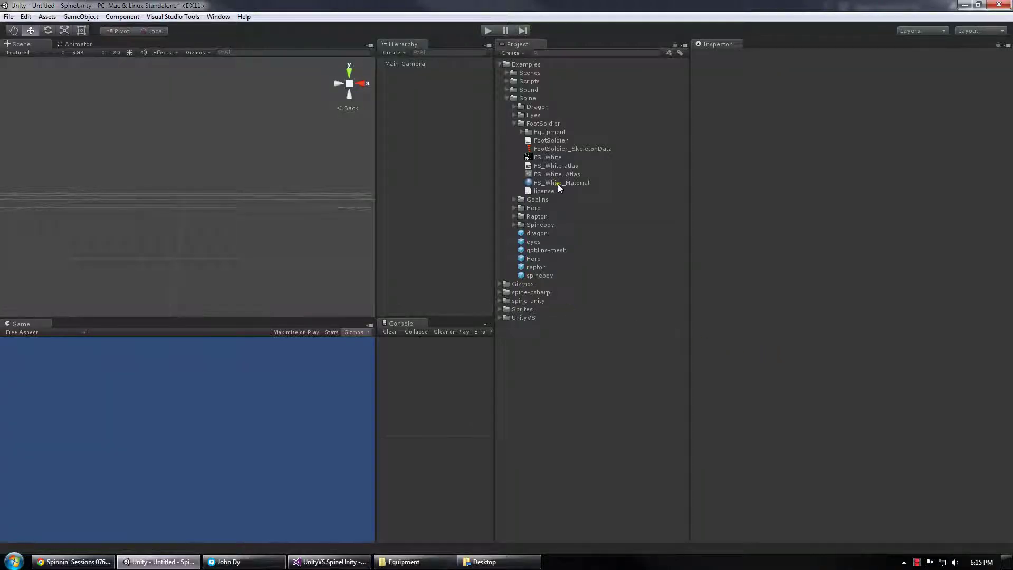
- Instantiate FootSoldier_SkeletonData into the scene as a SkeletonAnimation object
{"action": "left_click", "coordinate": [557, 150]}
{"action": "right_click", "coordinate": [556, 149]}
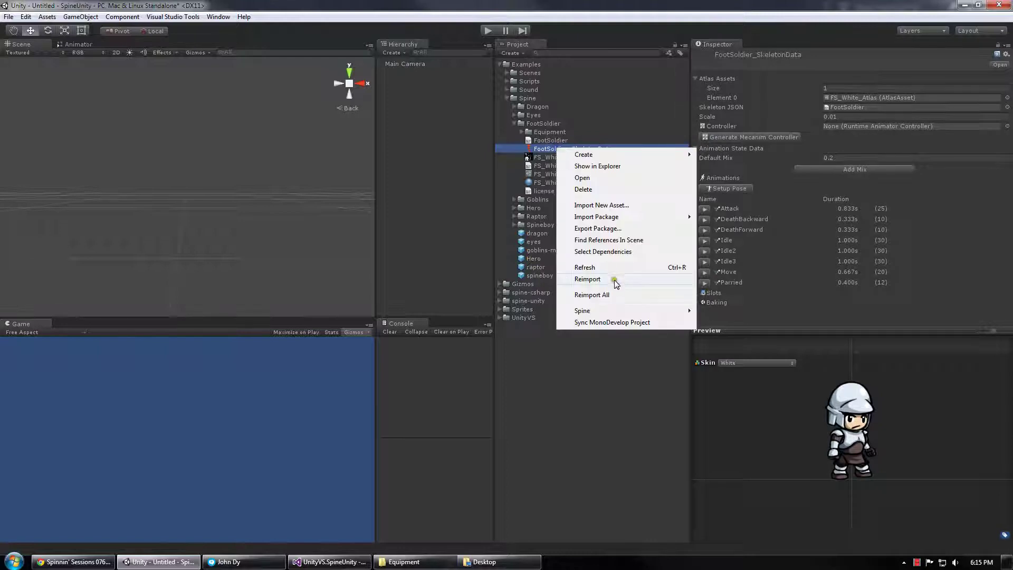
{"action": "right_click", "coordinate": [623, 311]}
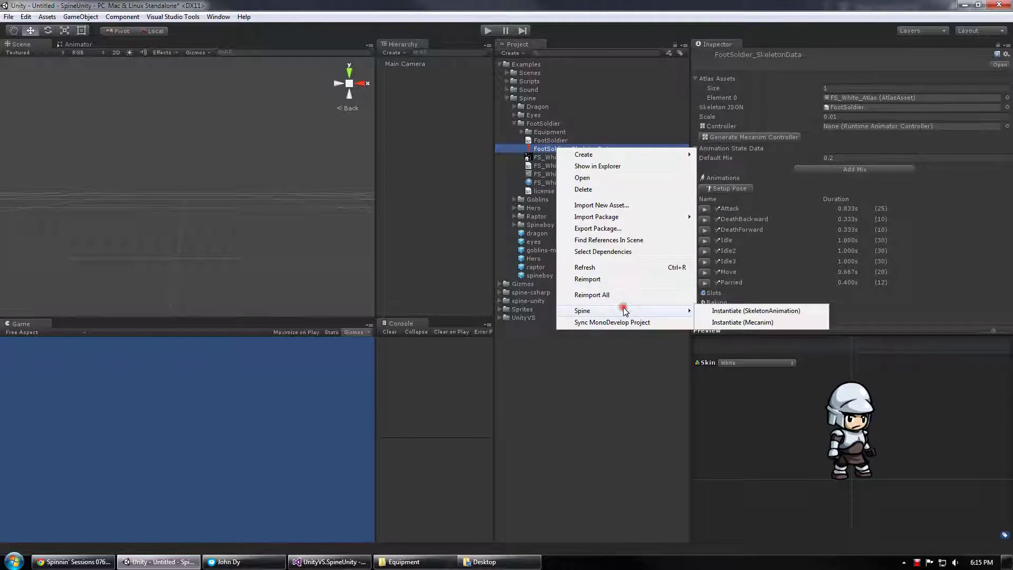
{"action": "left_click", "coordinate": [749, 311]}
- Select FootSoldier, frame it with F, and zoom, orbit and pan for a close view
{"action": "left_click", "coordinate": [405, 75]}
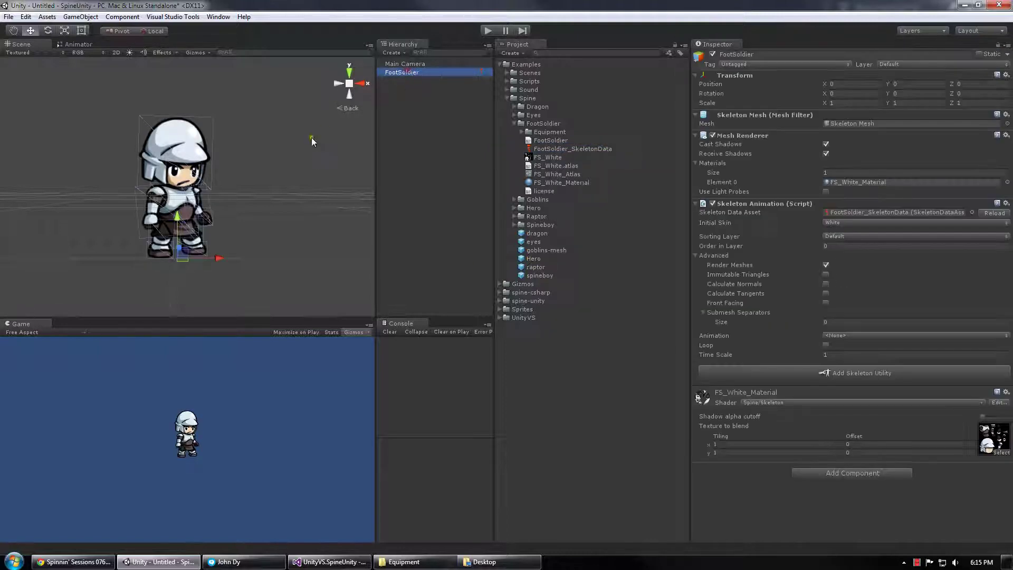
{"action": "key", "text": "f"}
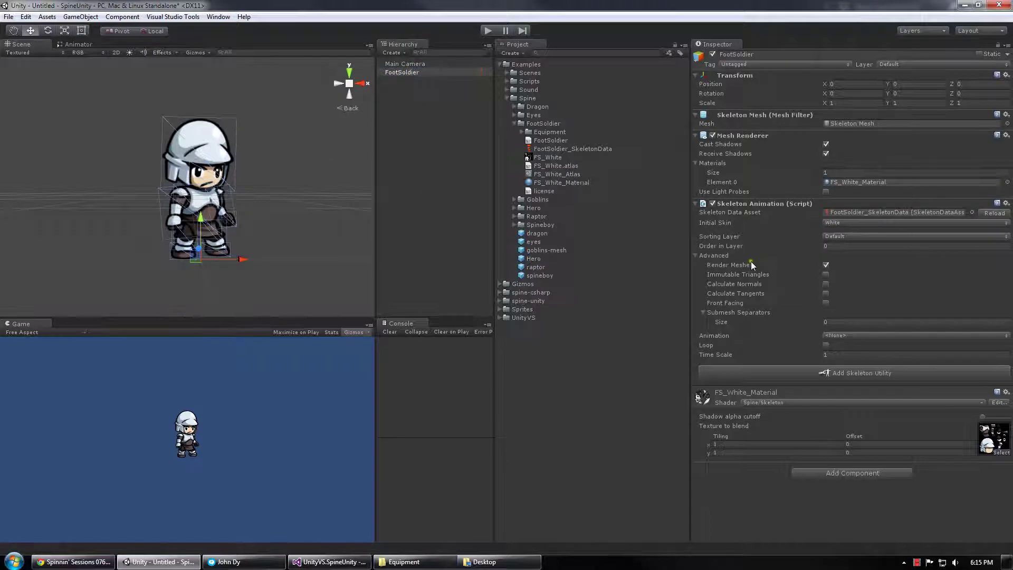
{"action": "scroll", "coordinate": [202, 193], "scroll_direction": "up", "scroll_amount": 3}
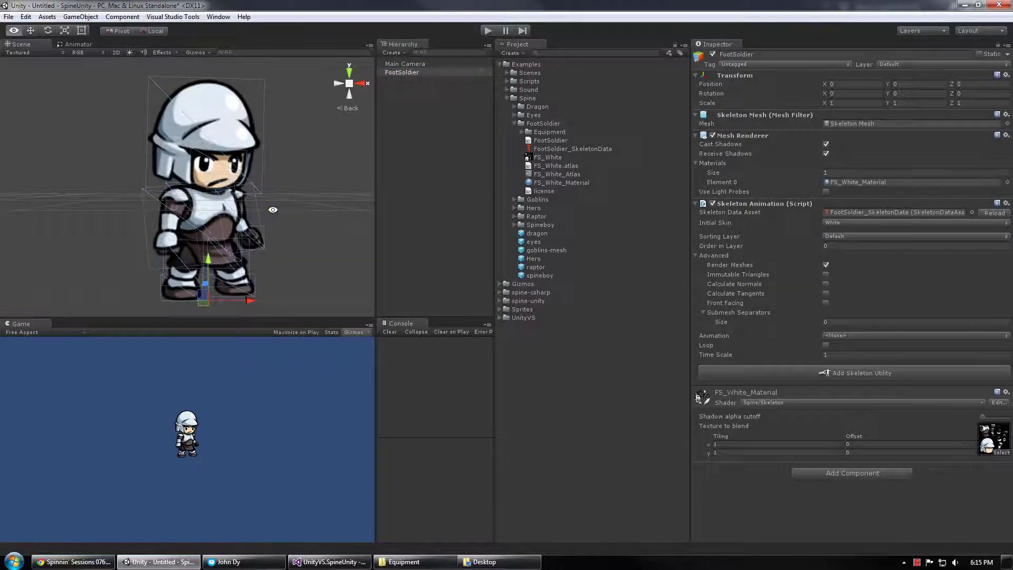
{"action": "left_click_drag", "start_coordinate": [272, 210], "coordinate": [241, 231], "text": "alt"}
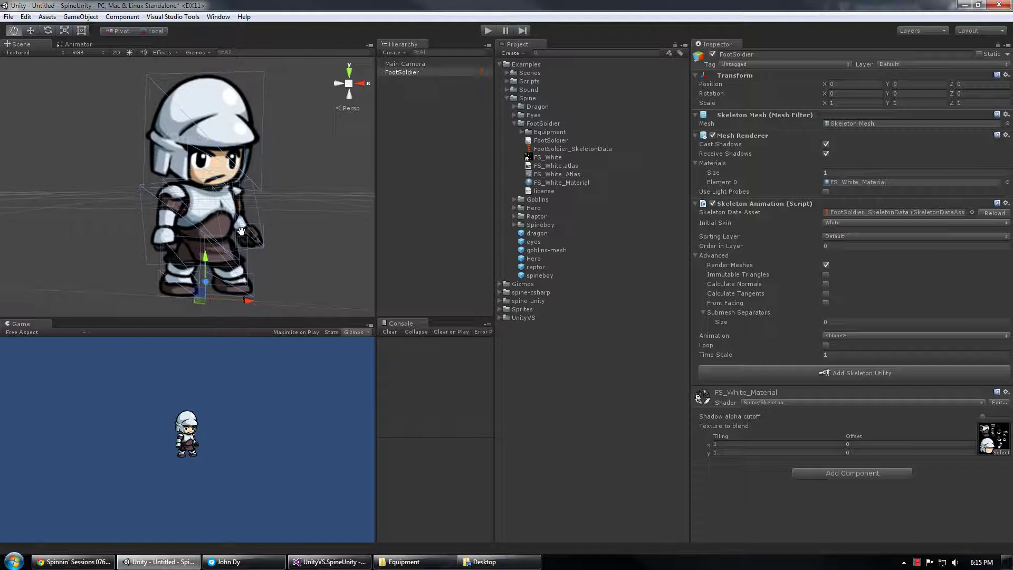
{"action": "middle_click_drag", "start_coordinate": [241, 232], "coordinate": [229, 225]}
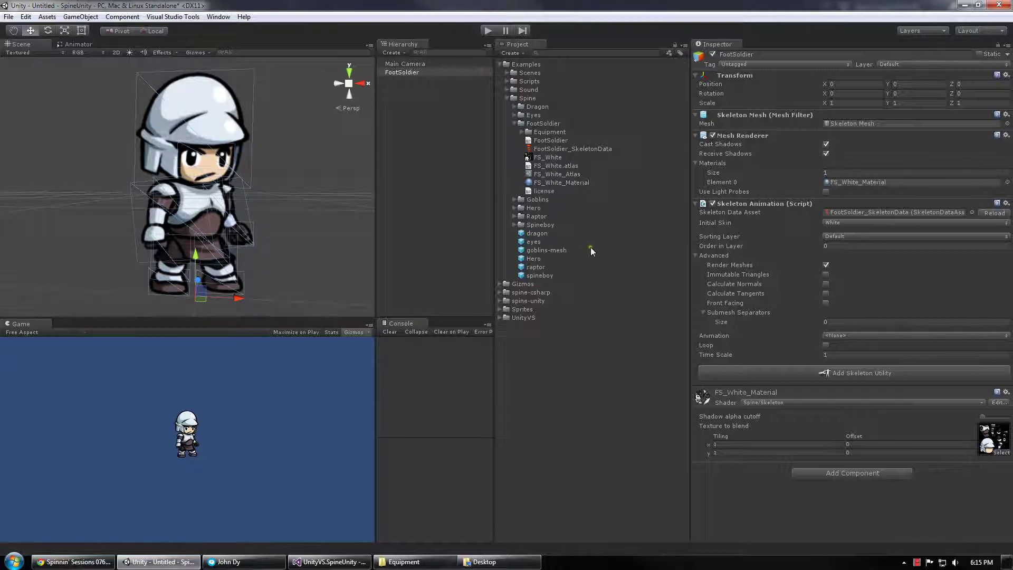
- Drag the weapon sprite from the Sprites folder into the scene
{"action": "left_click", "coordinate": [515, 309]}
{"action": "left_click", "coordinate": [499, 309]}
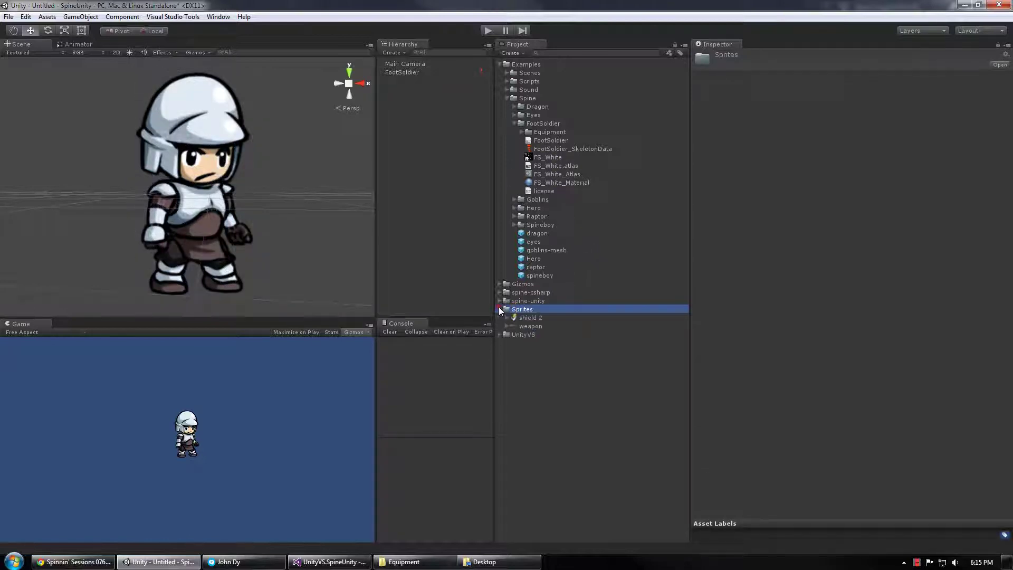
{"action": "left_click", "coordinate": [529, 326]}
{"action": "left_click_drag", "start_coordinate": [532, 327], "coordinate": [433, 175]}
- Position the sword across the soldier's chest at about X 0.102, Y 1.204
{"action": "scroll", "coordinate": [211, 211], "scroll_direction": "down", "scroll_amount": 1}
{"action": "left_click_drag", "start_coordinate": [232, 270], "coordinate": [350, 213]}
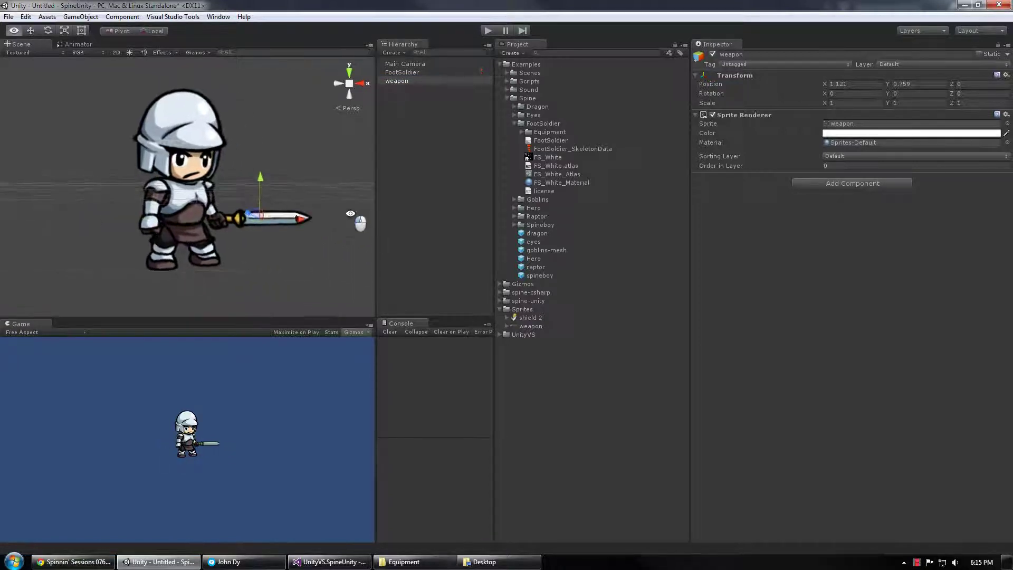
{"action": "left_click_drag", "start_coordinate": [274, 219], "coordinate": [293, 270], "text": "alt"}
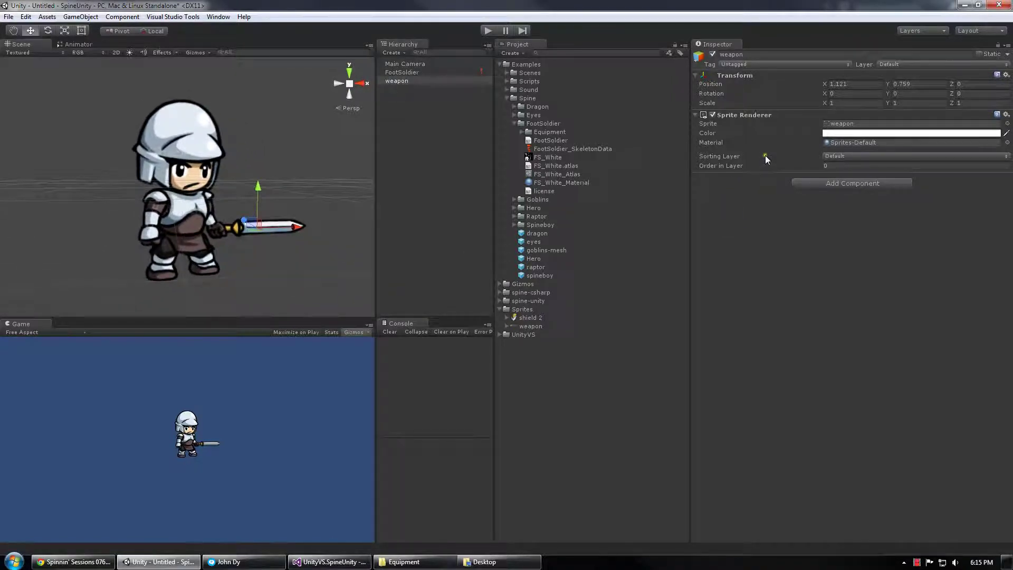
{"action": "left_click_drag", "start_coordinate": [298, 227], "coordinate": [231, 228]}
{"action": "left_click_drag", "start_coordinate": [191, 188], "coordinate": [191, 158]}
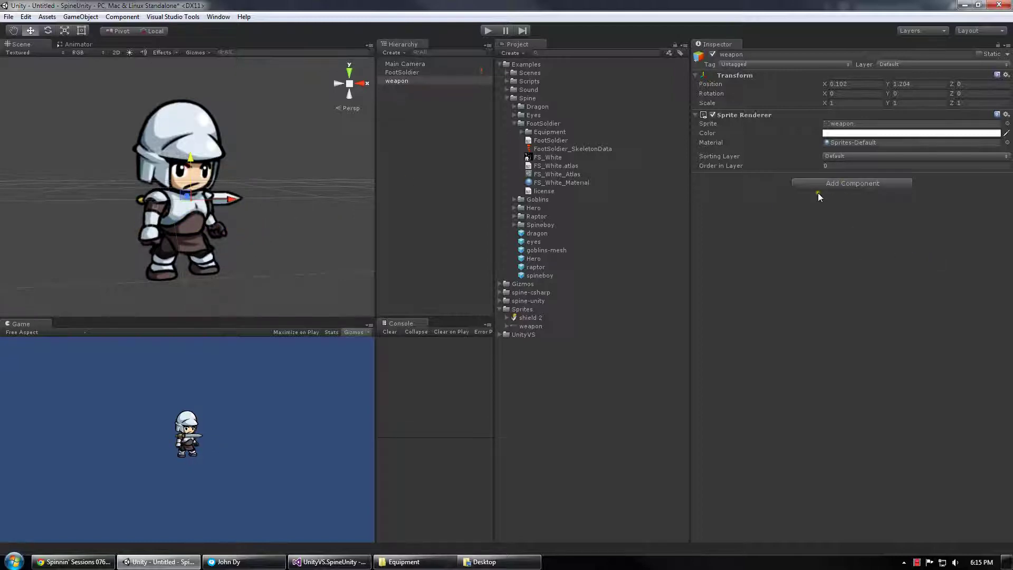
- Set the weapon sprite's Order in Layer to 50 so it draws in front
{"action": "left_click_drag", "start_coordinate": [775, 168], "coordinate": [786, 164]}
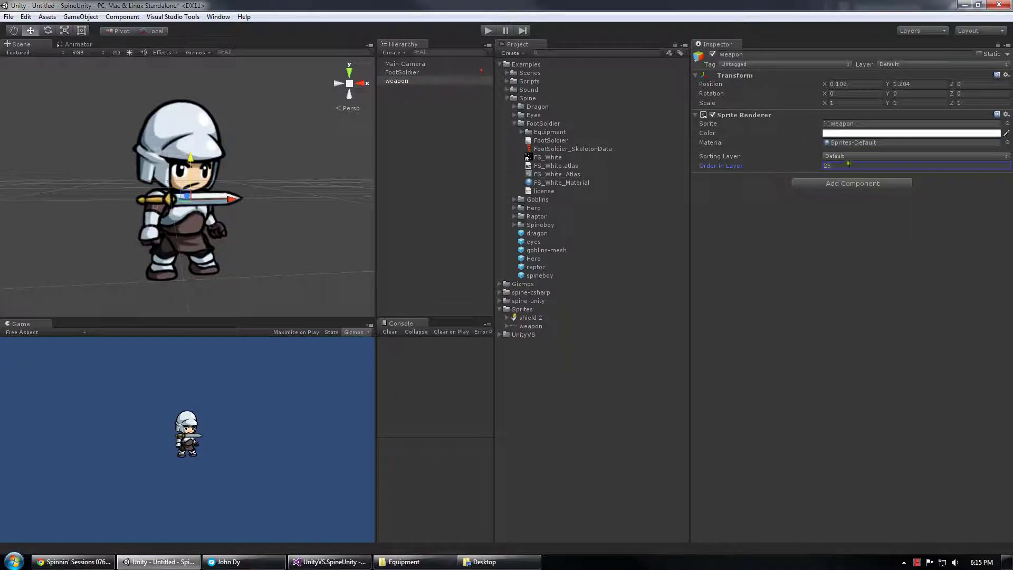
{"action": "left_click", "coordinate": [861, 167]}
{"action": "type", "text": "50"}
- Select FootSoldier and zoom and orbit the view around the character
{"action": "left_click", "coordinate": [415, 72]}
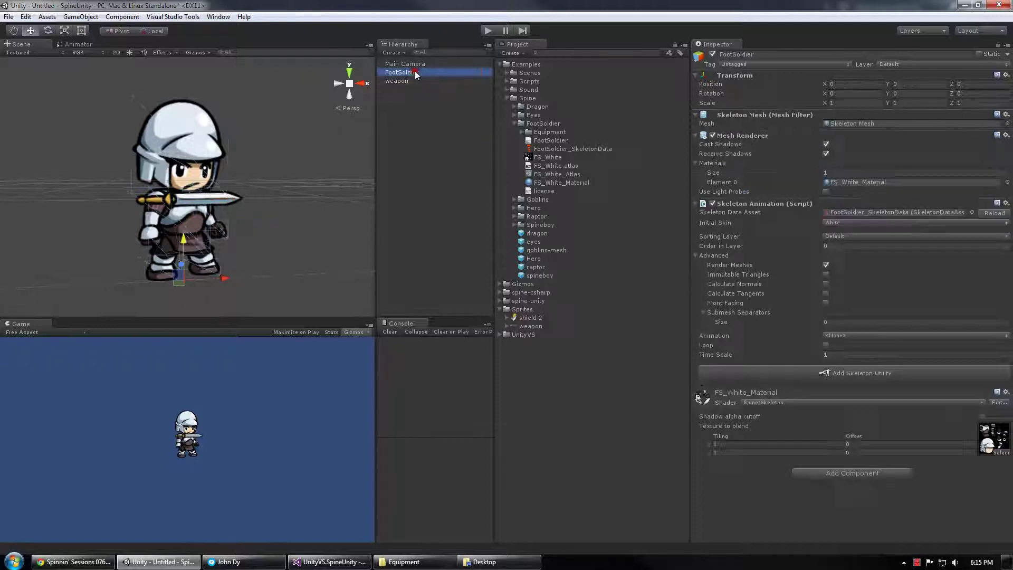
{"action": "left_click_drag", "start_coordinate": [269, 197], "coordinate": [255, 203], "text": "alt"}
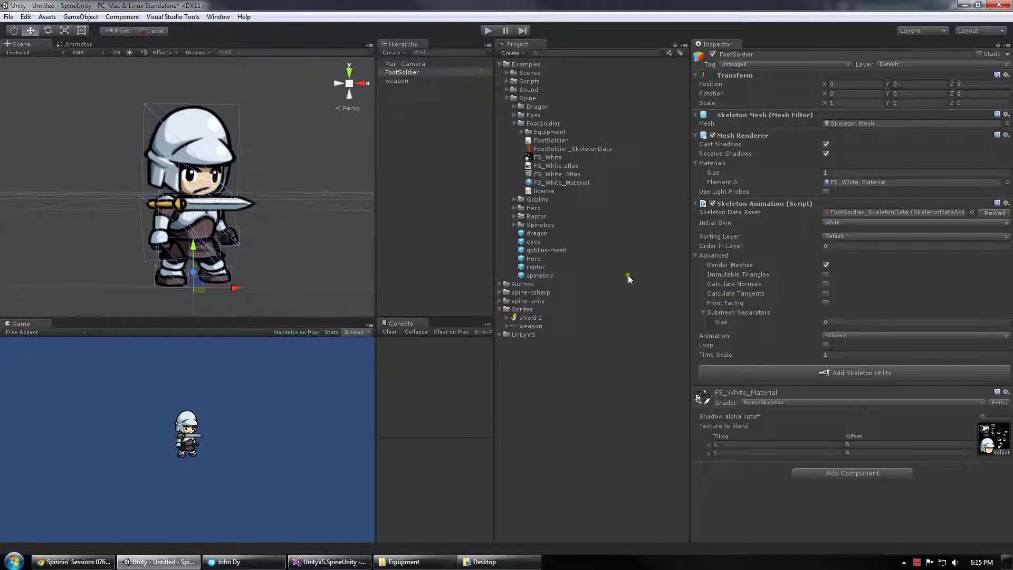
{"action": "scroll", "coordinate": [298, 232], "scroll_direction": "up", "scroll_amount": 2}
{"action": "scroll", "coordinate": [298, 231], "scroll_direction": "up", "scroll_amount": 1}
{"action": "left_click_drag", "start_coordinate": [294, 244], "coordinate": [274, 203], "text": "alt"}
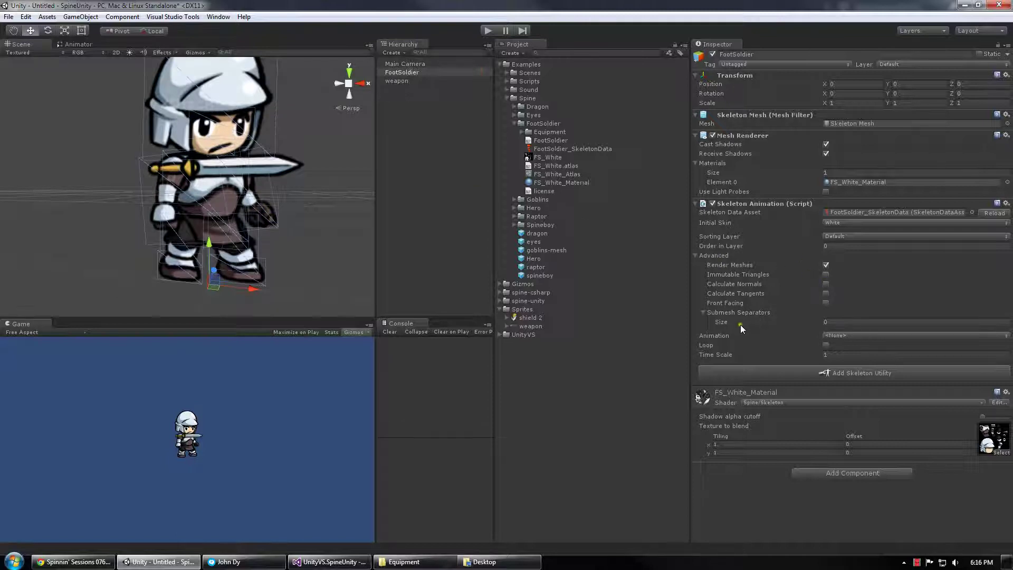
- Under Advanced, set Submesh Separators size to 1 with Element 0 set to Hand
{"action": "left_click", "coordinate": [695, 255]}
{"action": "left_click", "coordinate": [695, 255]}
{"action": "left_click", "coordinate": [836, 323]}
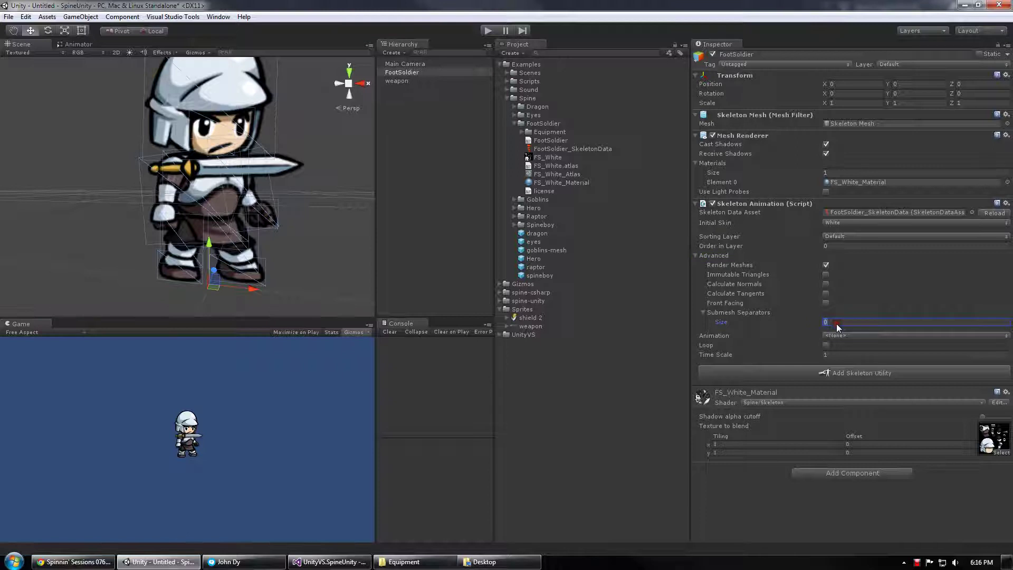
{"action": "type", "text": "1"}
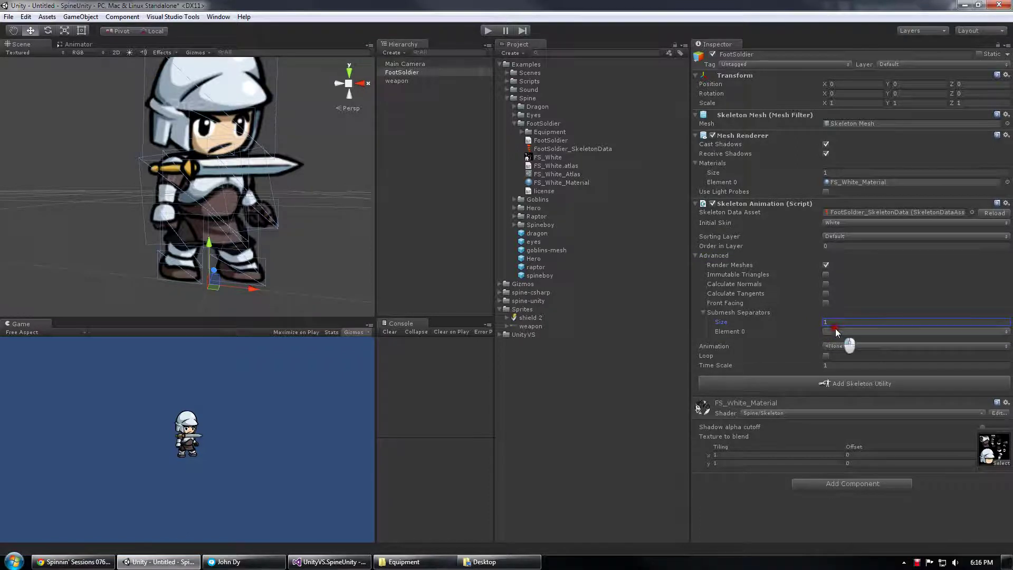
{"action": "left_click", "coordinate": [835, 329]}
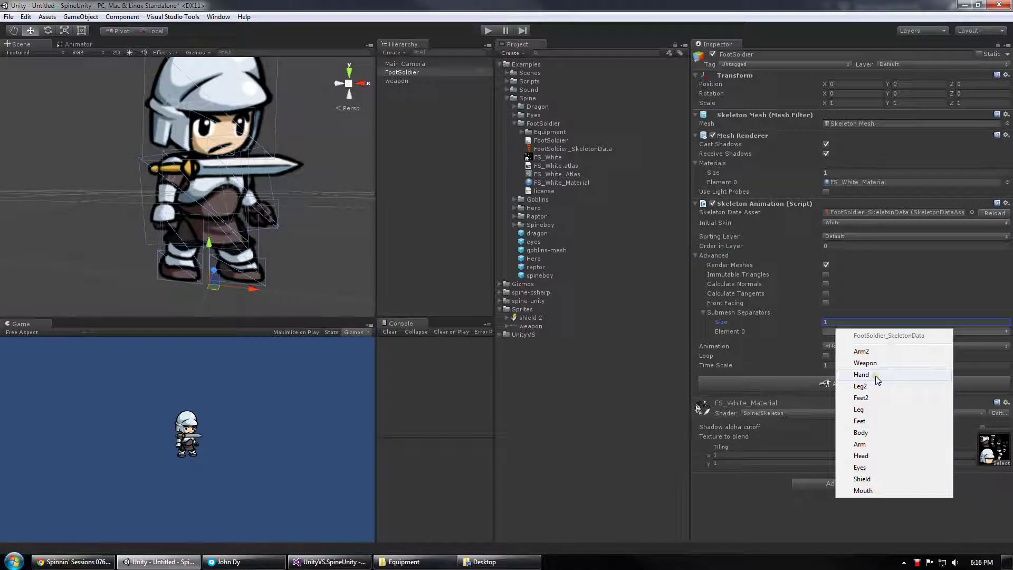
{"action": "left_click", "coordinate": [876, 376]}
- Review the Hand separator slot, check the weapon object, then reselect FootSoldier
{"action": "left_click", "coordinate": [860, 333]}
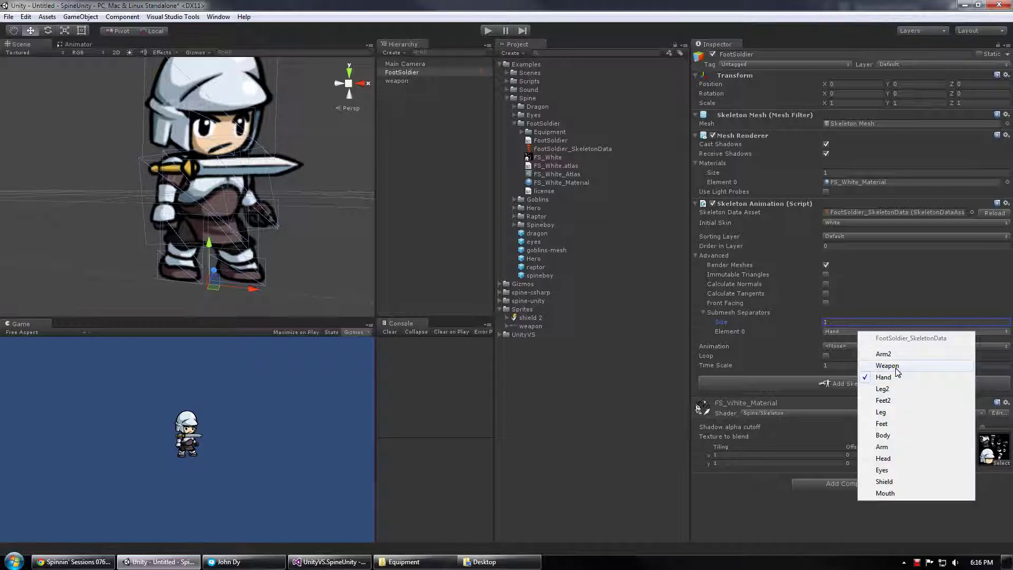
{"action": "left_click", "coordinate": [401, 96]}
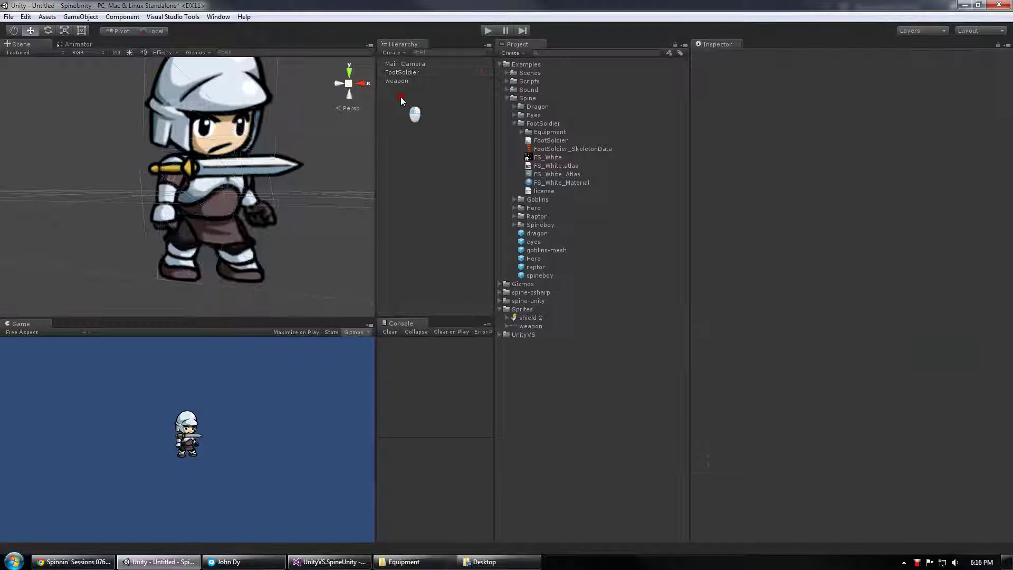
{"action": "left_click", "coordinate": [400, 83]}
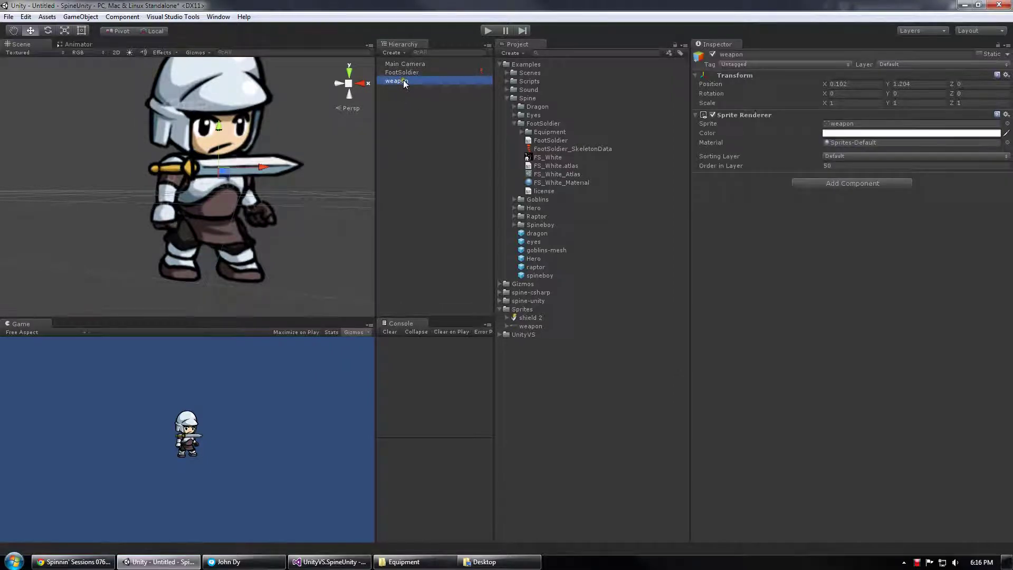
{"action": "left_click", "coordinate": [405, 74]}
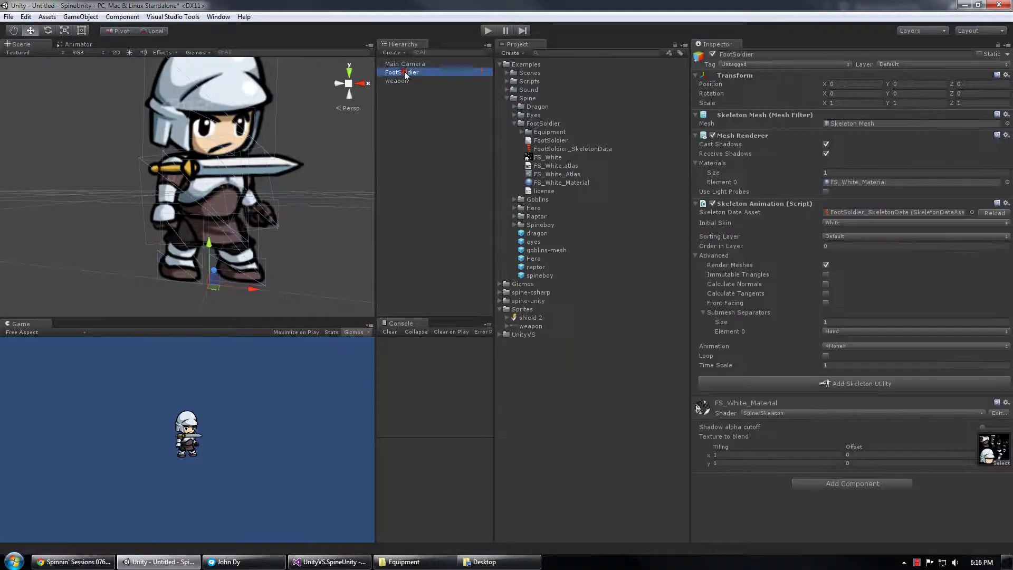
- Add a Skeleton Utility to FootSoldier, reload, and spawn Submesh 0 and Submesh 1
{"action": "left_click", "coordinate": [828, 384]}
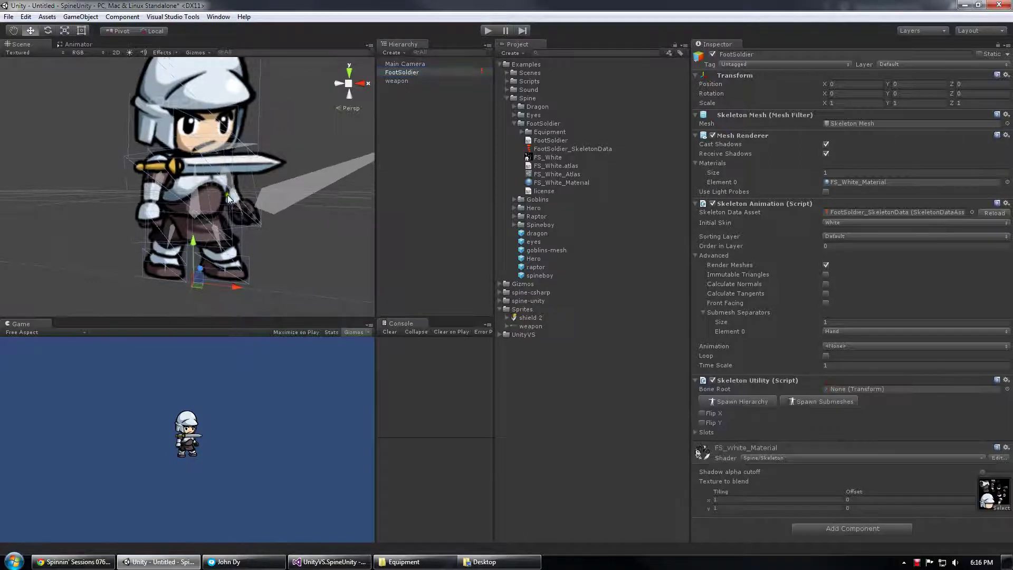
{"action": "scroll", "coordinate": [228, 199], "scroll_direction": "down", "scroll_amount": 2}
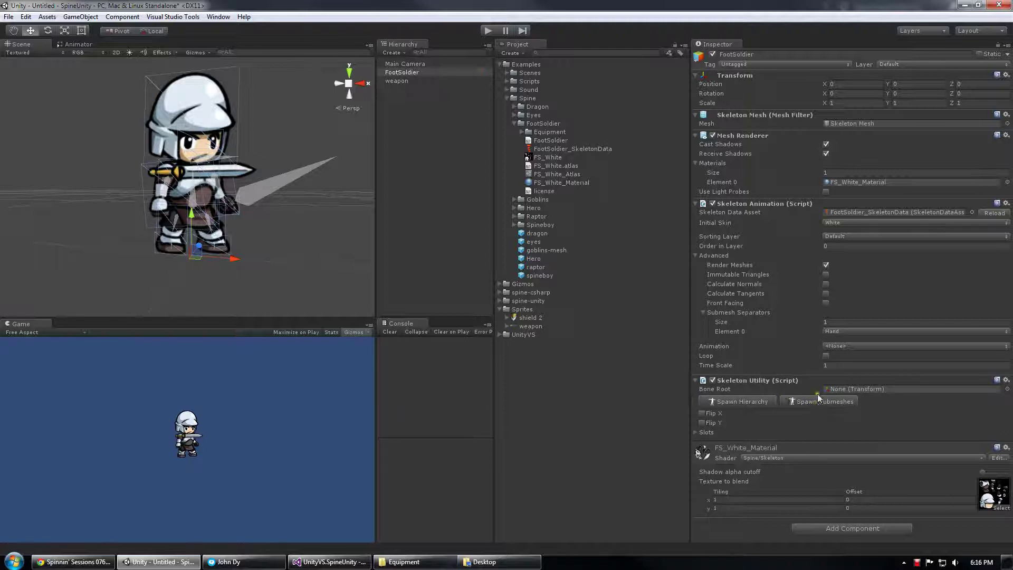
{"action": "left_click", "coordinate": [994, 213]}
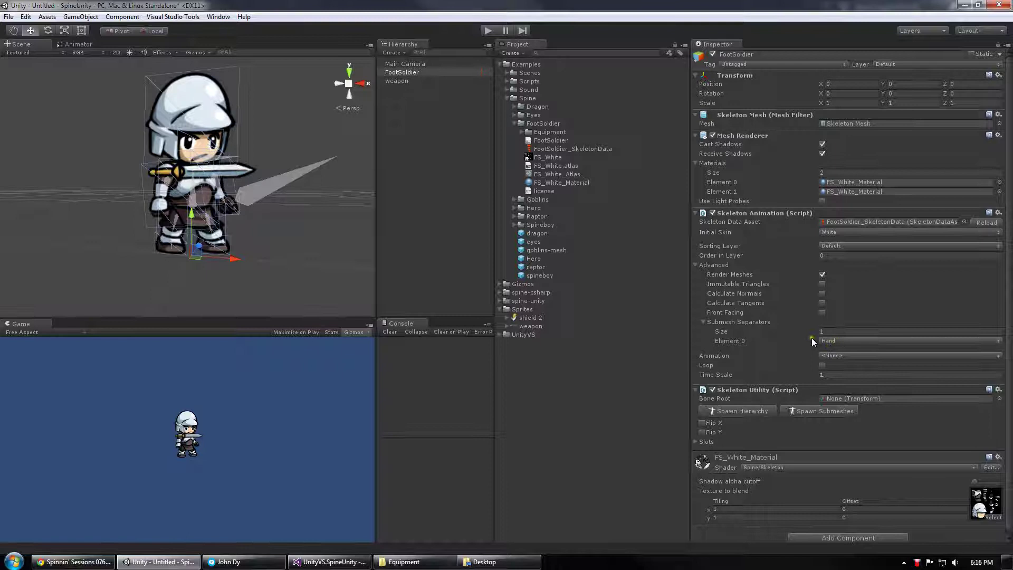
{"action": "left_click", "coordinate": [815, 413]}
- Expand FootSoldier and shift Submesh 1 left to reveal the mesh split
{"action": "left_click", "coordinate": [382, 72]}
{"action": "left_click", "coordinate": [396, 73]}
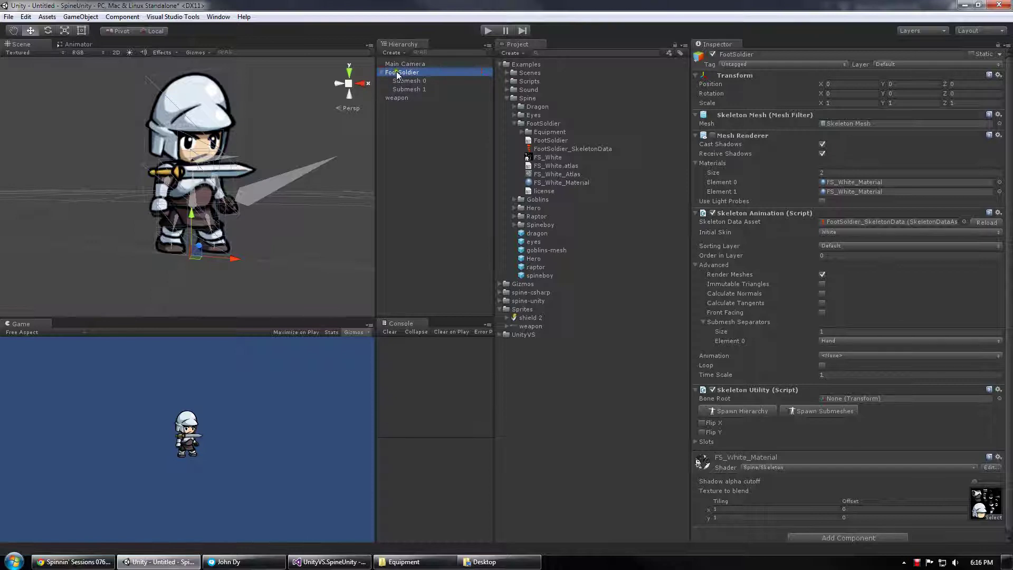
{"action": "left_click", "coordinate": [417, 81]}
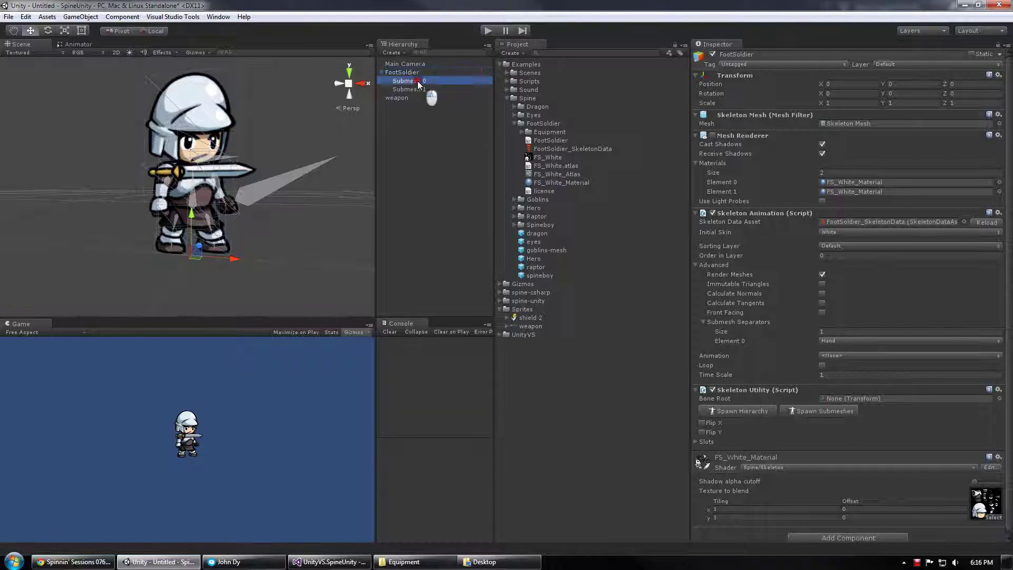
{"action": "left_click", "coordinate": [422, 89]}
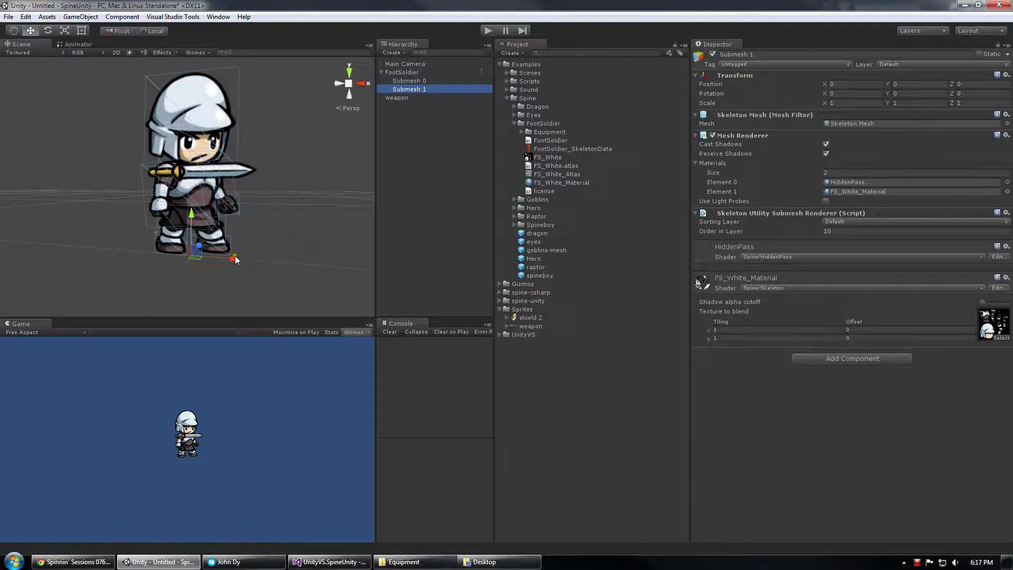
{"action": "left_click_drag", "start_coordinate": [235, 256], "coordinate": [176, 243]}
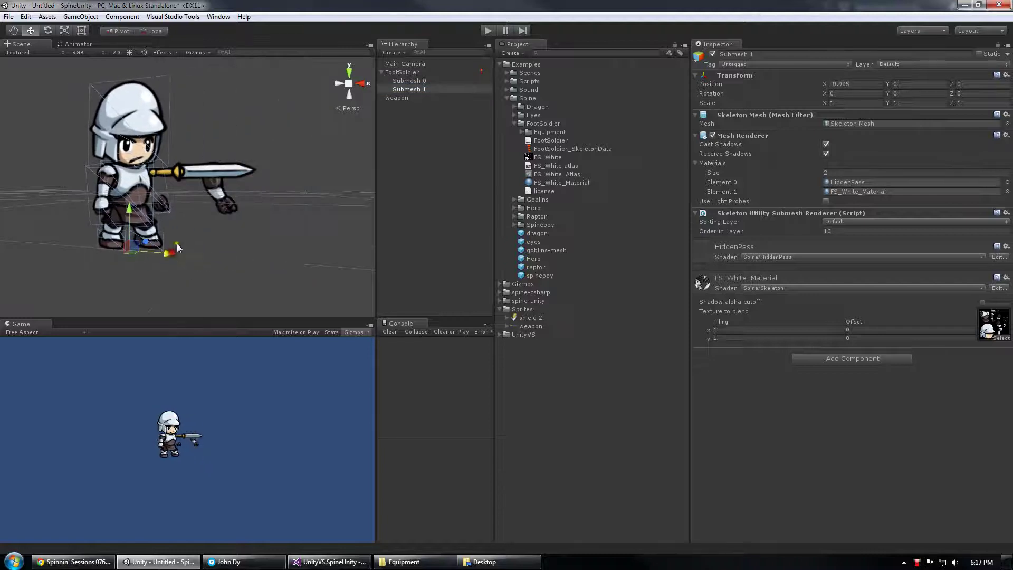
{"action": "scroll", "coordinate": [201, 224], "scroll_direction": "up", "scroll_amount": 4}
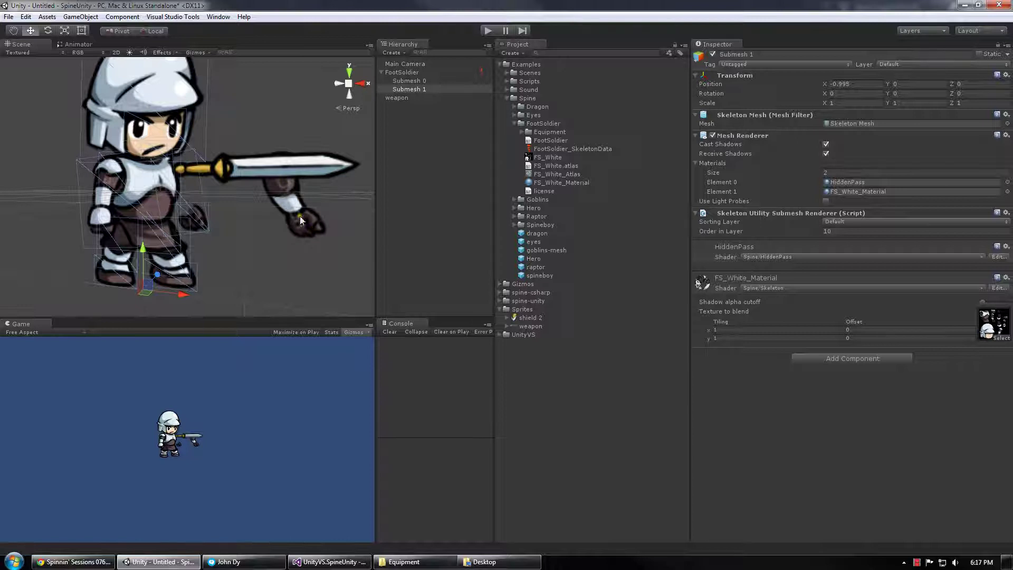
{"action": "scroll", "coordinate": [327, 206], "scroll_direction": "down", "scroll_amount": 5}
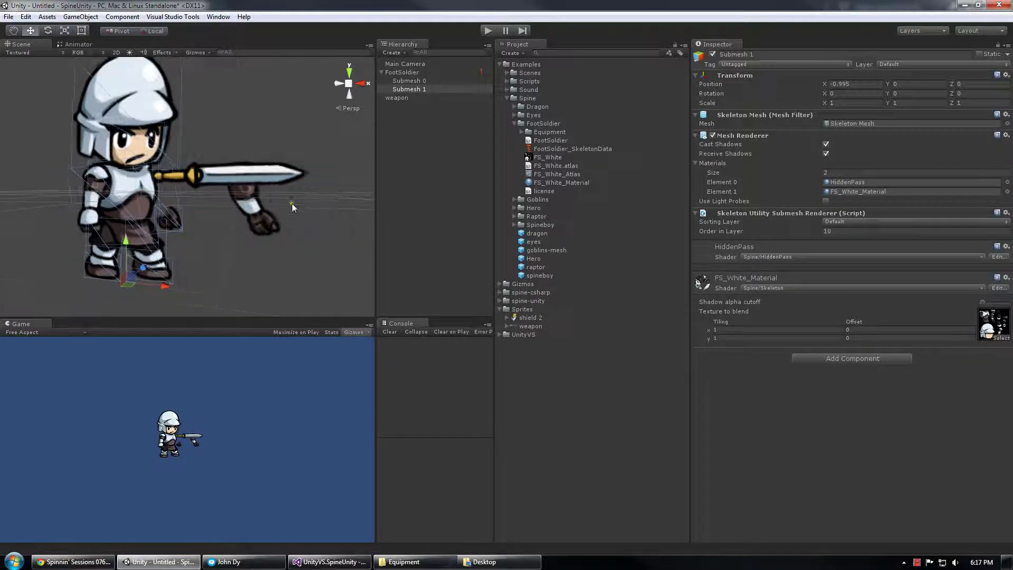
- Set Submesh 1's Transform Position X back to 0
{"action": "left_click", "coordinate": [863, 83]}
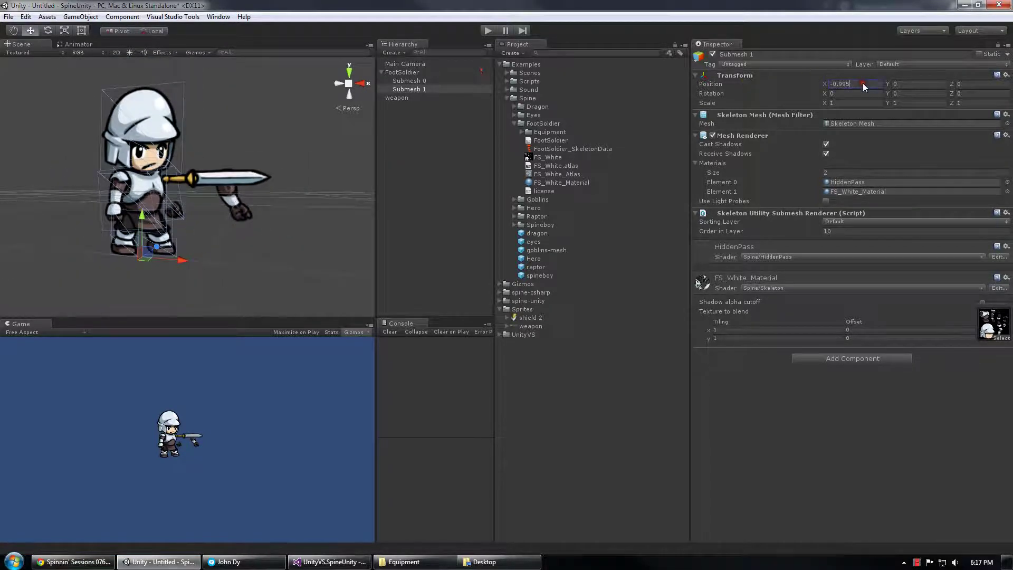
{"action": "type", "text": "0"}
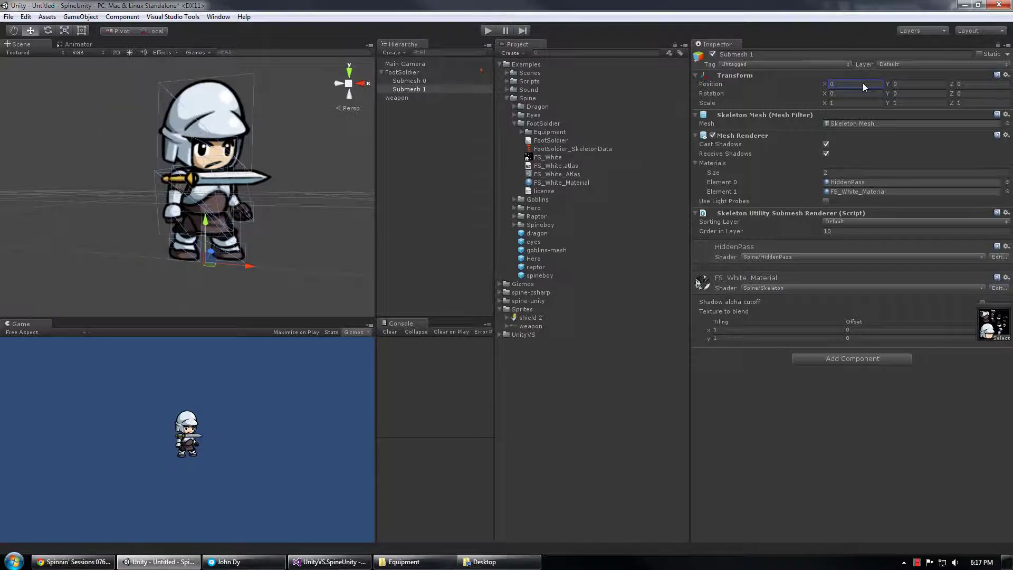
{"action": "left_click", "coordinate": [414, 82]}
- Compare Submesh 0 (order 0) and Submesh 1 (order 10, HiddenPass) materials and sorting
{"action": "left_click", "coordinate": [417, 87]}
{"action": "left_click", "coordinate": [422, 81]}
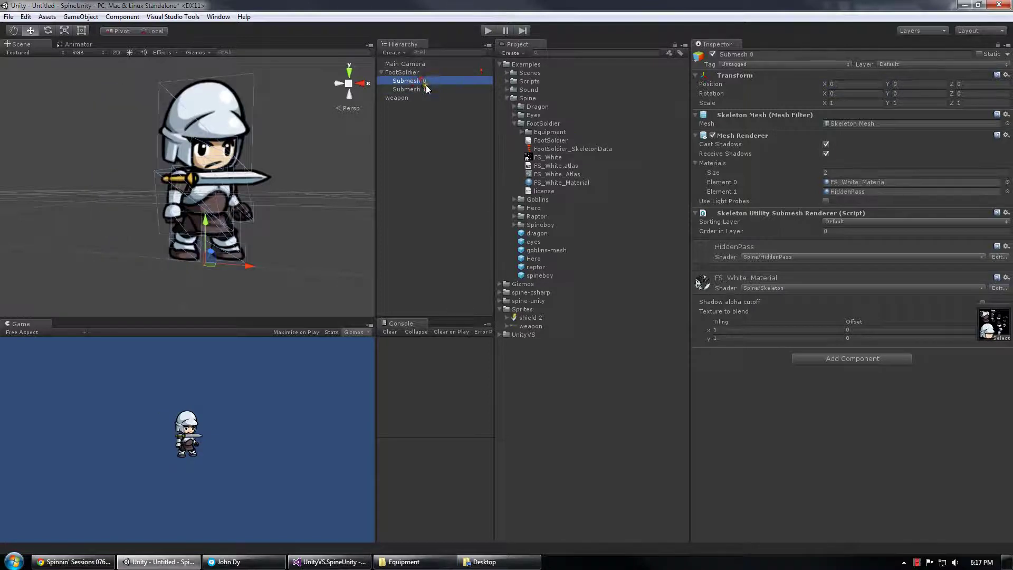
{"action": "left_click", "coordinate": [426, 89]}
{"action": "left_click", "coordinate": [423, 81]}
{"action": "left_click", "coordinate": [430, 88]}
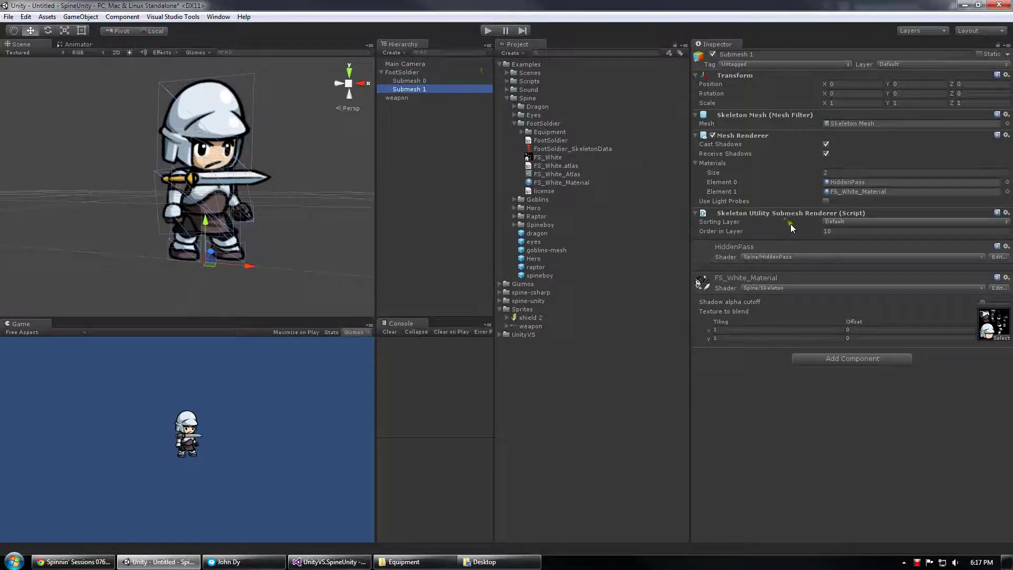
{"action": "left_click", "coordinate": [406, 97]}
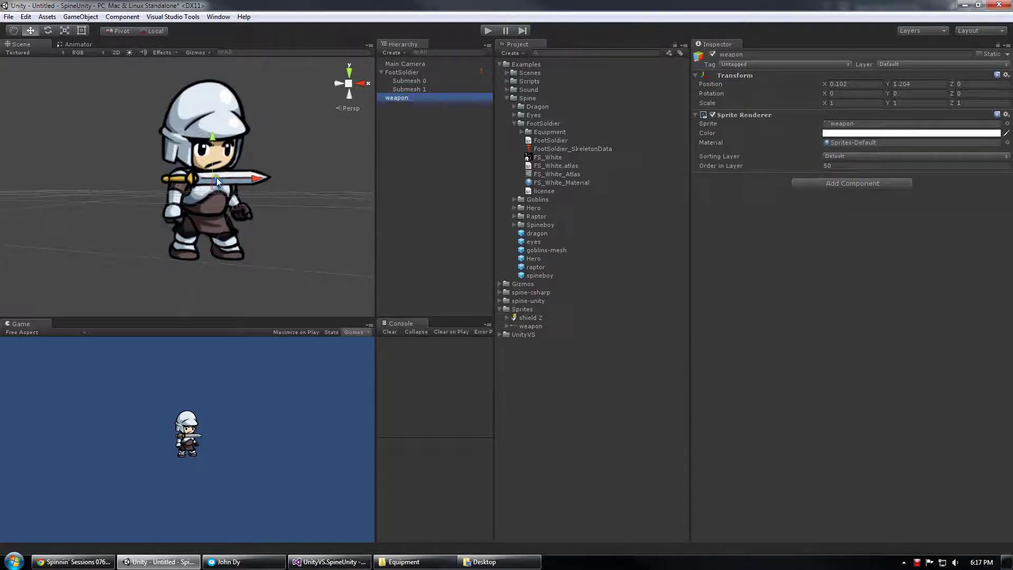
- Move the sword into the soldier's hand and set its Order in Layer to 5
{"action": "left_click", "coordinate": [361, 84]}
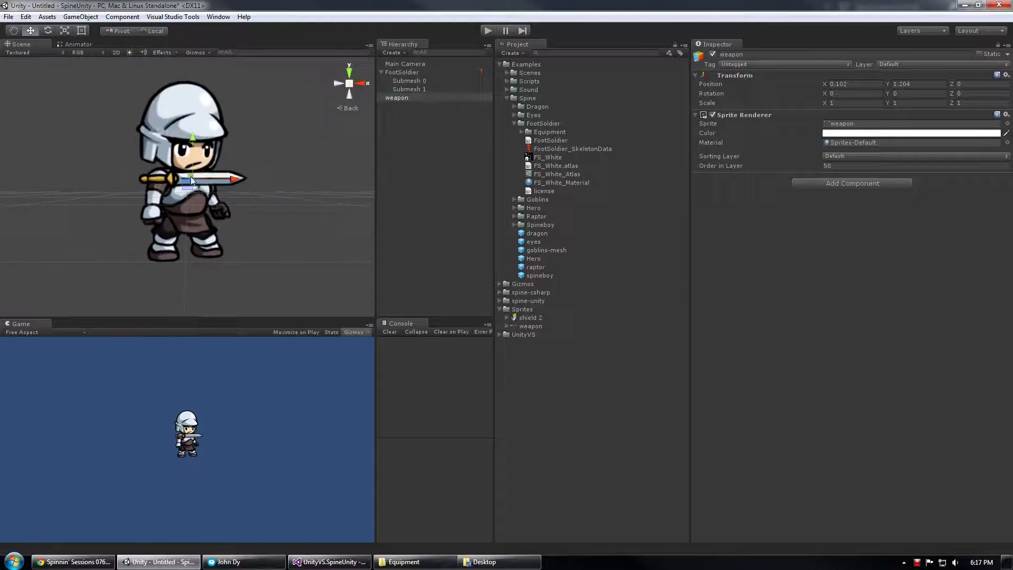
{"action": "left_click_drag", "start_coordinate": [191, 176], "coordinate": [257, 212]}
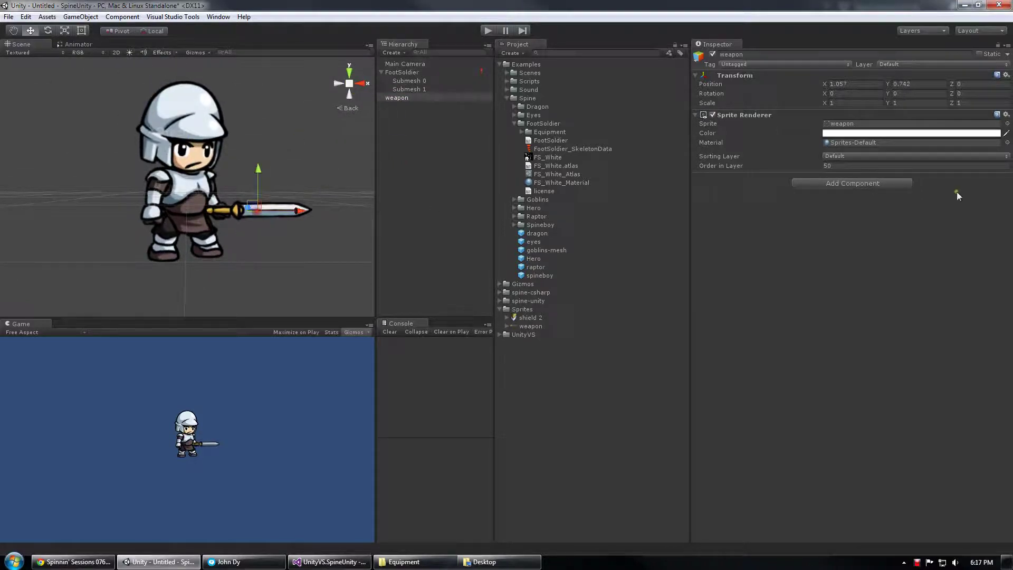
{"action": "left_click", "coordinate": [795, 168]}
{"action": "left_click_drag", "start_coordinate": [796, 168], "coordinate": [768, 167]}
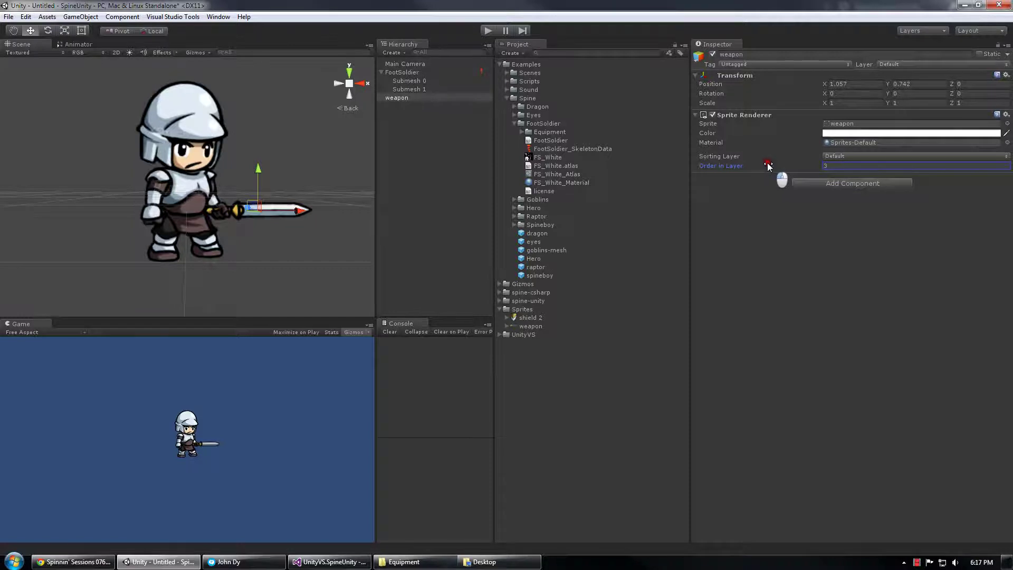
{"action": "left_click", "coordinate": [834, 166]}
{"action": "type", "text": "5"}
- Rotate the sword about 21.4° on Z so it rests in the grip, then deselect
{"action": "scroll", "coordinate": [258, 188], "scroll_direction": "up", "scroll_amount": 5}
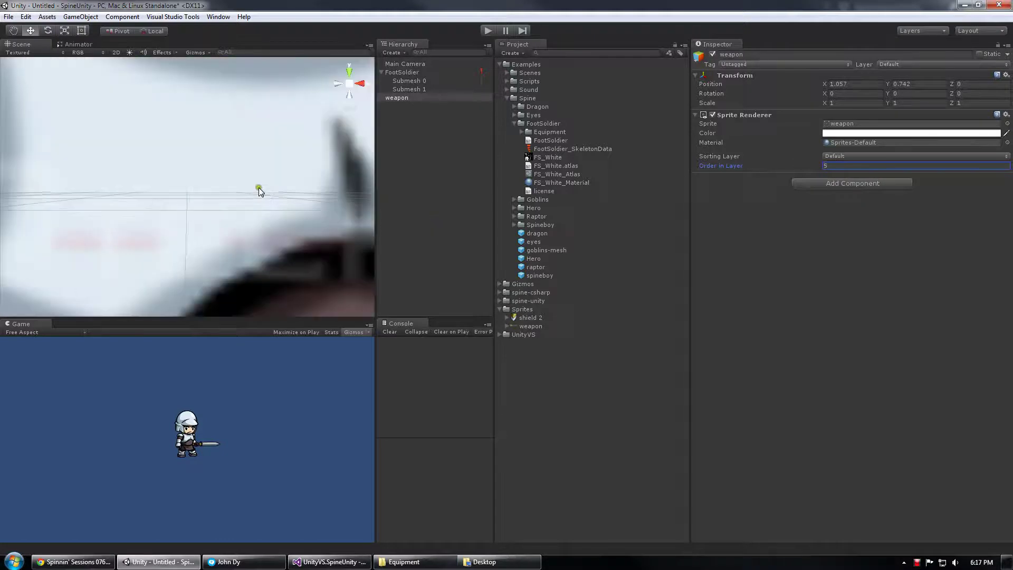
{"action": "scroll", "coordinate": [270, 191], "scroll_direction": "down", "scroll_amount": 4}
{"action": "scroll", "coordinate": [227, 187], "scroll_direction": "up", "scroll_amount": 1}
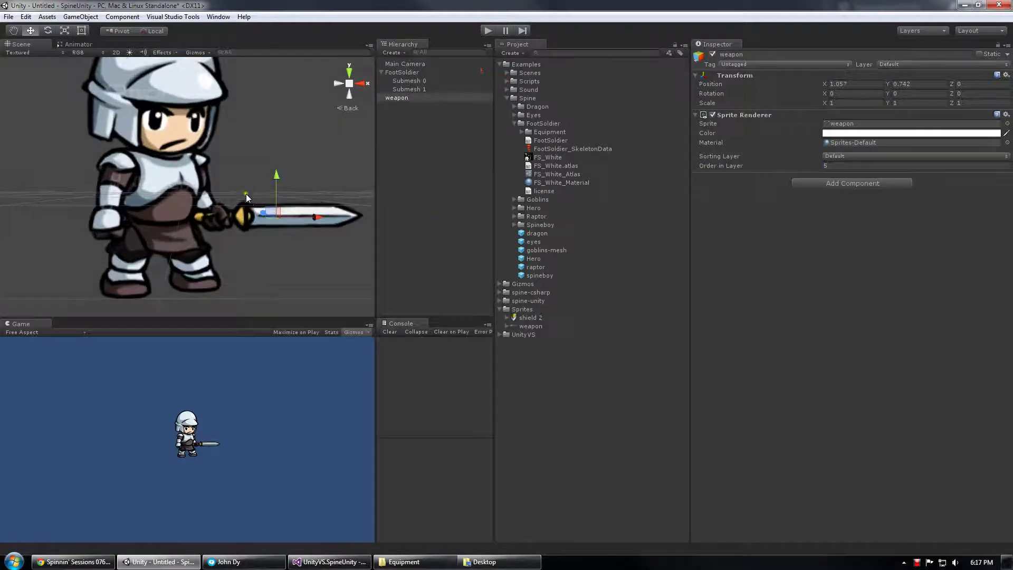
{"action": "key", "text": "e"}
{"action": "left_click_drag", "start_coordinate": [285, 181], "coordinate": [201, 170], "text": "alt"}
{"action": "key", "text": "w"}
{"action": "key", "text": "e"}
{"action": "key", "text": "w"}
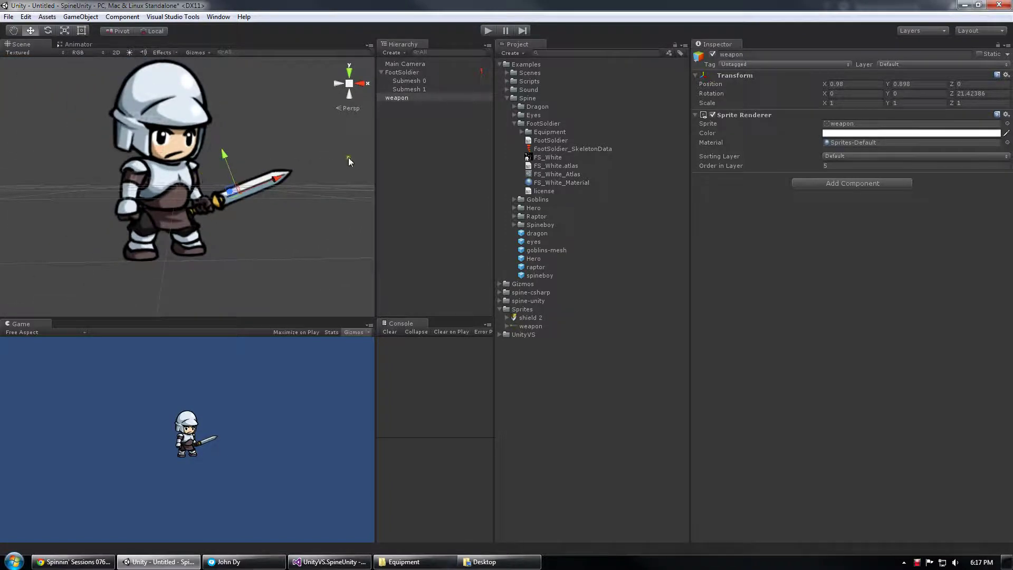
{"action": "left_click", "coordinate": [406, 148]}
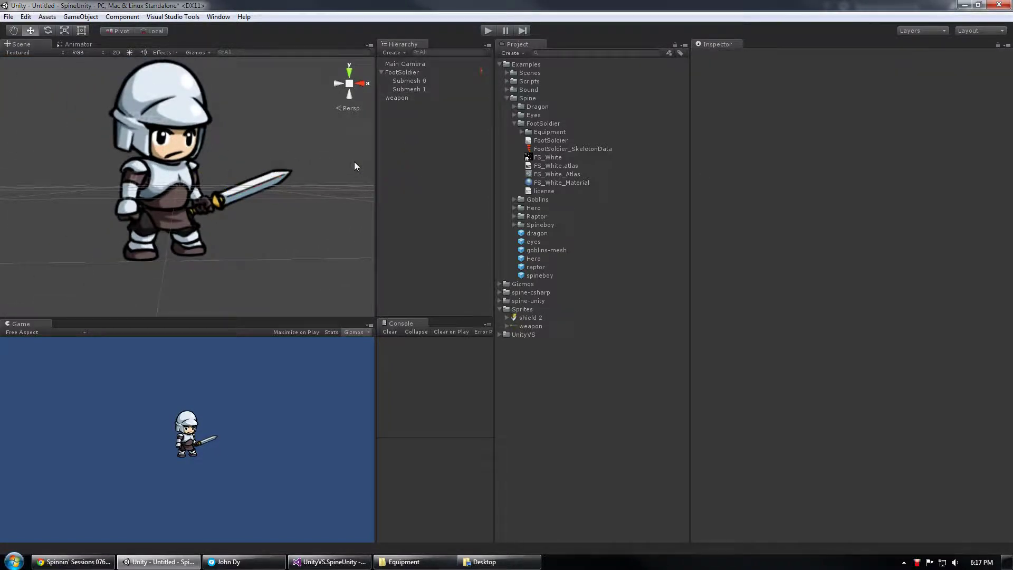
- Spawn FootSoldier's bone hierarchy in Follow mode and expand Root to show Hip through Feet2
{"action": "left_click", "coordinate": [414, 74]}
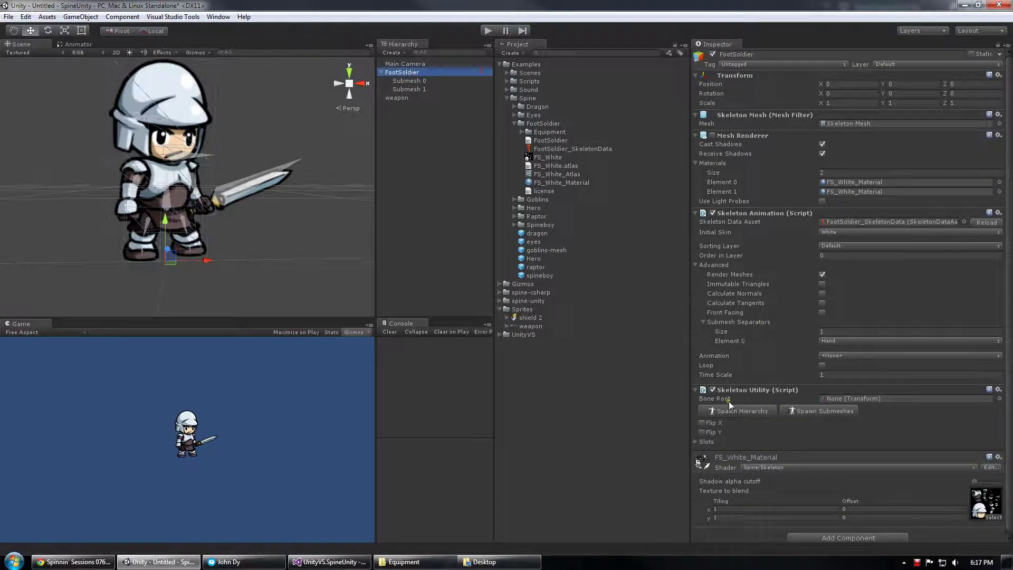
{"action": "scroll", "coordinate": [771, 421], "scroll_direction": "down", "scroll_amount": 1}
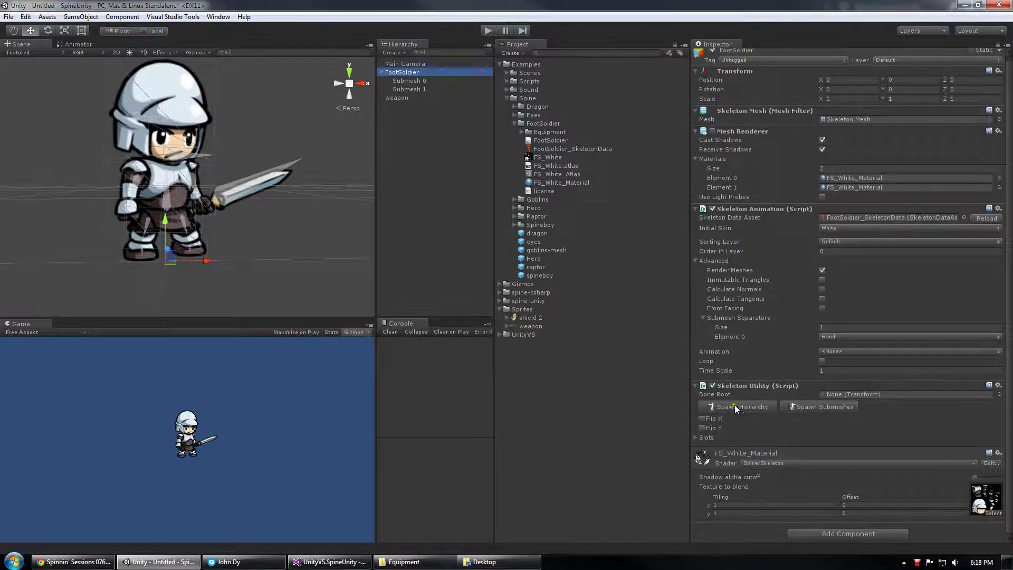
{"action": "left_click", "coordinate": [735, 407]}
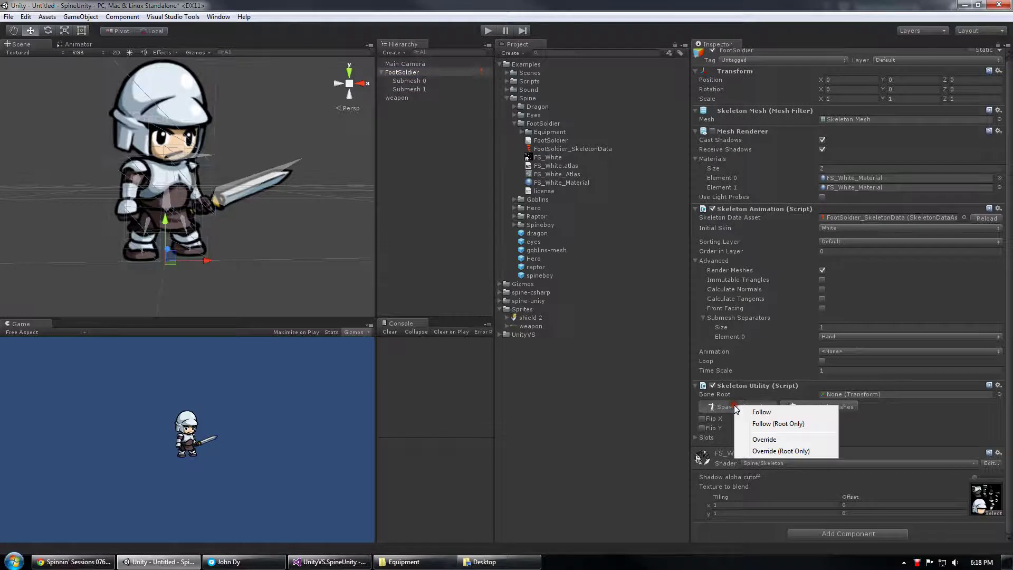
{"action": "left_click", "coordinate": [781, 413]}
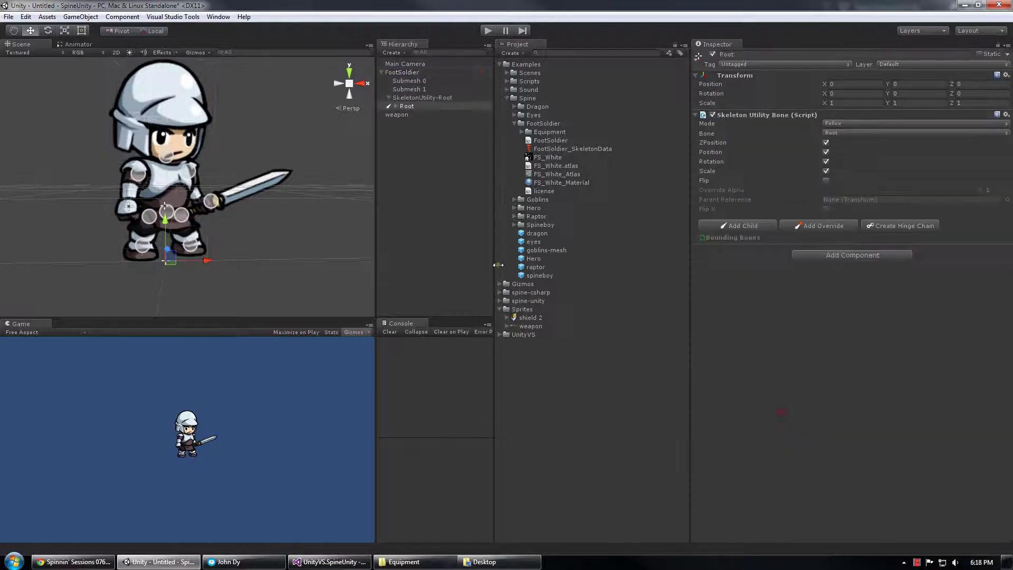
{"action": "left_click", "coordinate": [396, 106], "text": "alt"}
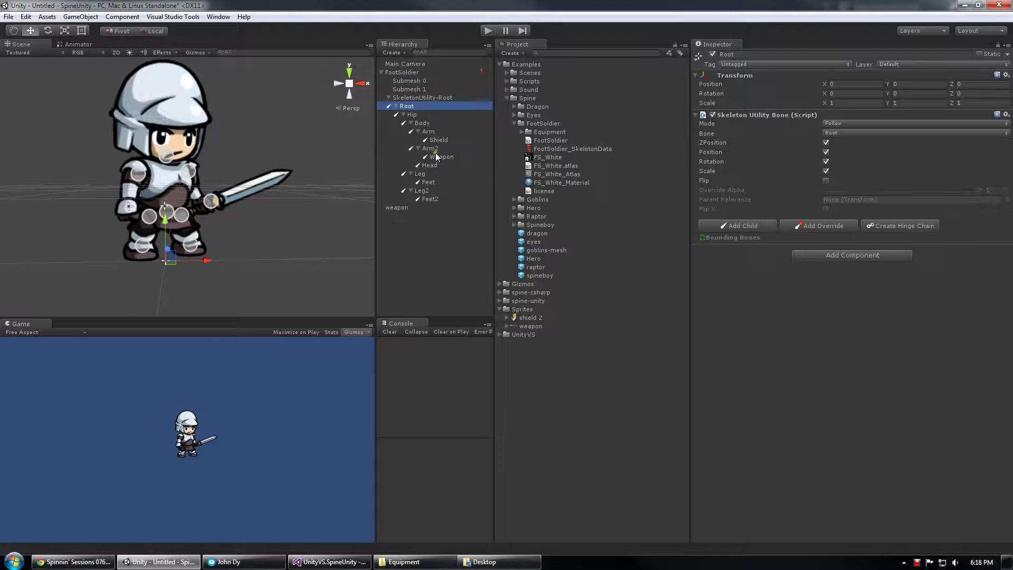
{"action": "left_click", "coordinate": [407, 207]}
- Parent the weapon under the Weapon bone, set Rotation Z to 0, and nudge it to 0.382, -0.04
{"action": "left_click_drag", "start_coordinate": [410, 208], "coordinate": [452, 158]}
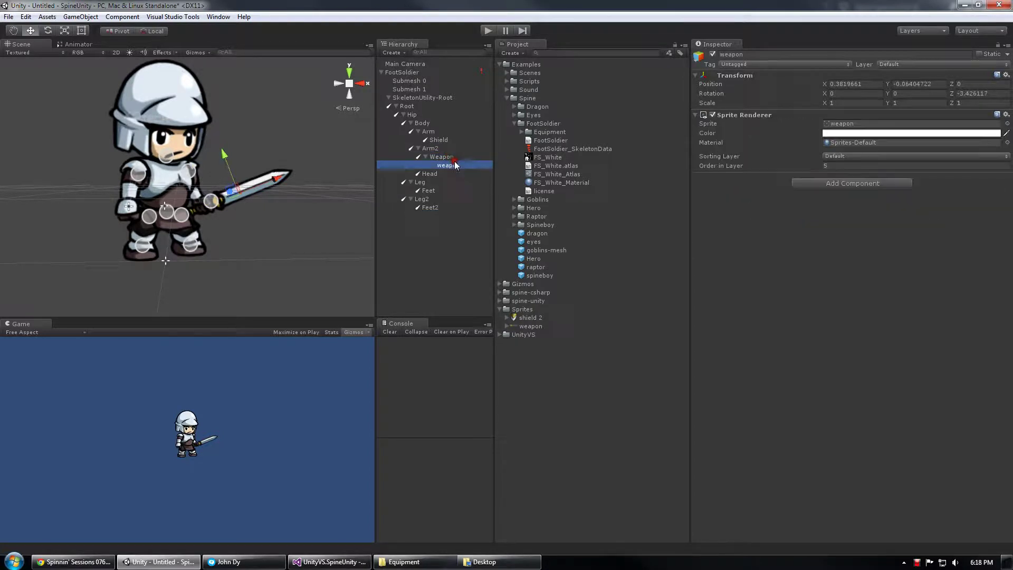
{"action": "scroll", "coordinate": [244, 194], "scroll_direction": "up", "scroll_amount": 1}
{"action": "left_click", "coordinate": [976, 93]}
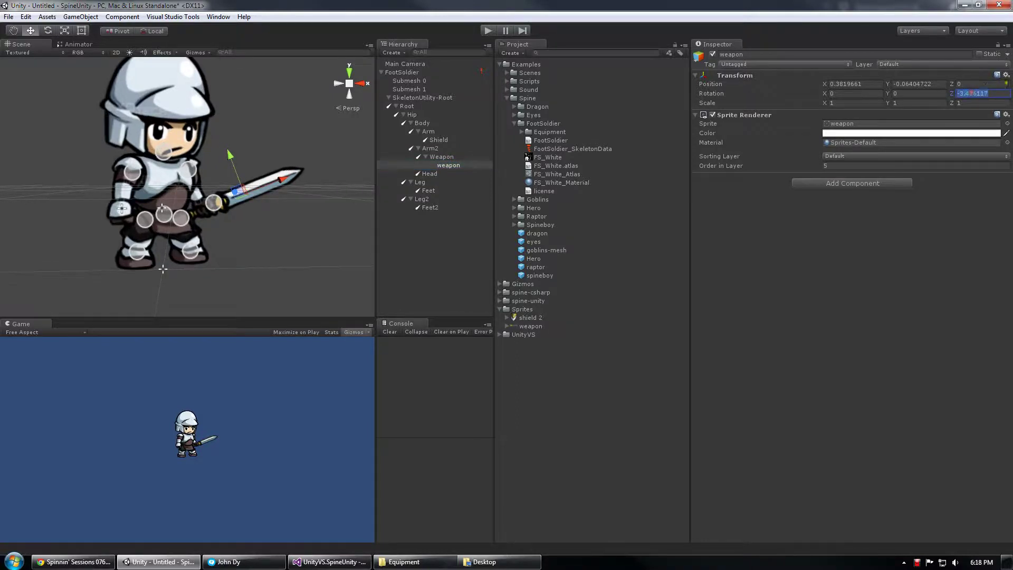
{"action": "type", "text": "0"}
{"action": "scroll", "coordinate": [241, 169], "scroll_direction": "up", "scroll_amount": 5}
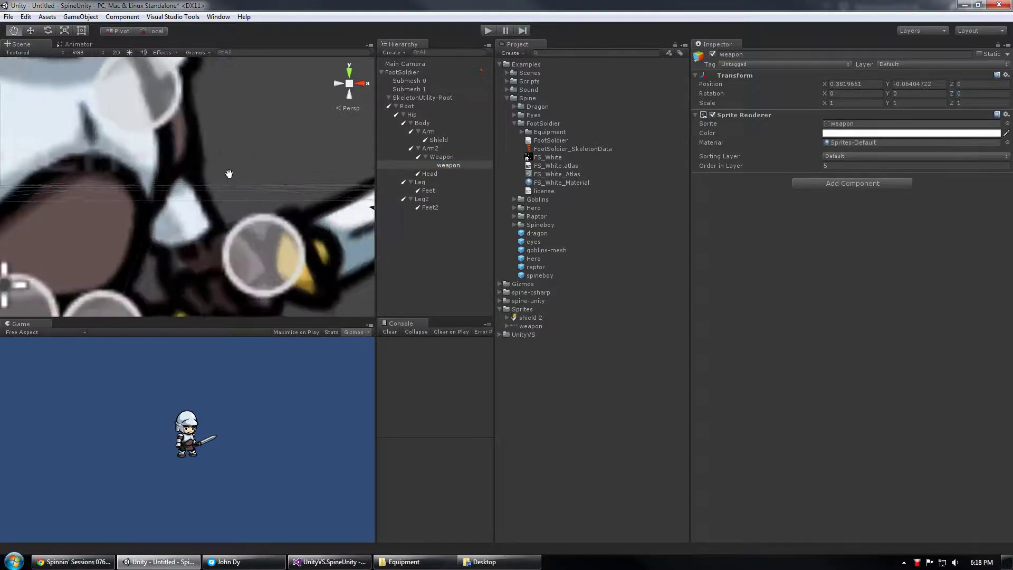
{"action": "scroll", "coordinate": [233, 164], "scroll_direction": "down", "scroll_amount": 2}
{"action": "scroll", "coordinate": [263, 156], "scroll_direction": "up", "scroll_amount": 3}
{"action": "mouse_move", "coordinate": [263, 156]}
{"action": "left_mouse_down"}
{"action": "mouse_move", "coordinate": [261, 144]}
{"action": "mouse_move", "coordinate": [270, 156]}
{"action": "left_mouse_up"}
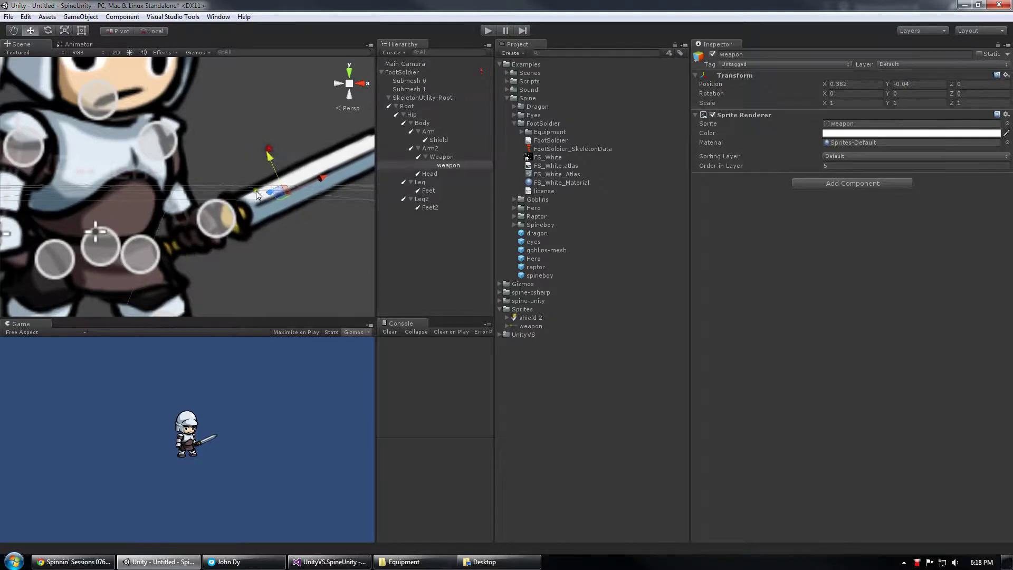
{"action": "scroll", "coordinate": [261, 193], "scroll_direction": "down", "scroll_amount": 3}
{"action": "left_click", "coordinate": [430, 263]}
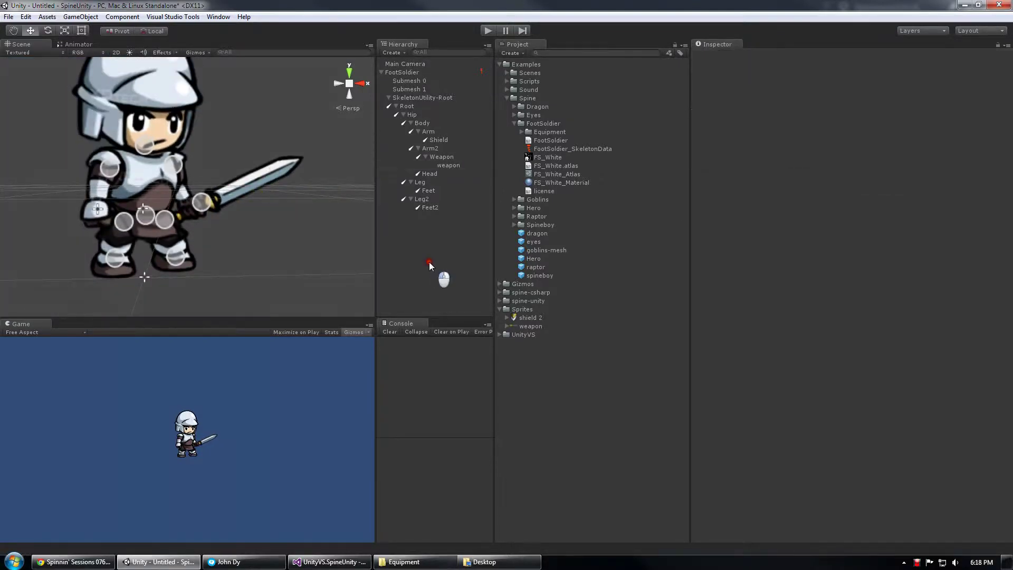
- Set FootSoldier's Skeleton Animation to play Idle on loop
{"action": "left_click", "coordinate": [402, 73]}
{"action": "left_click", "coordinate": [838, 355]}
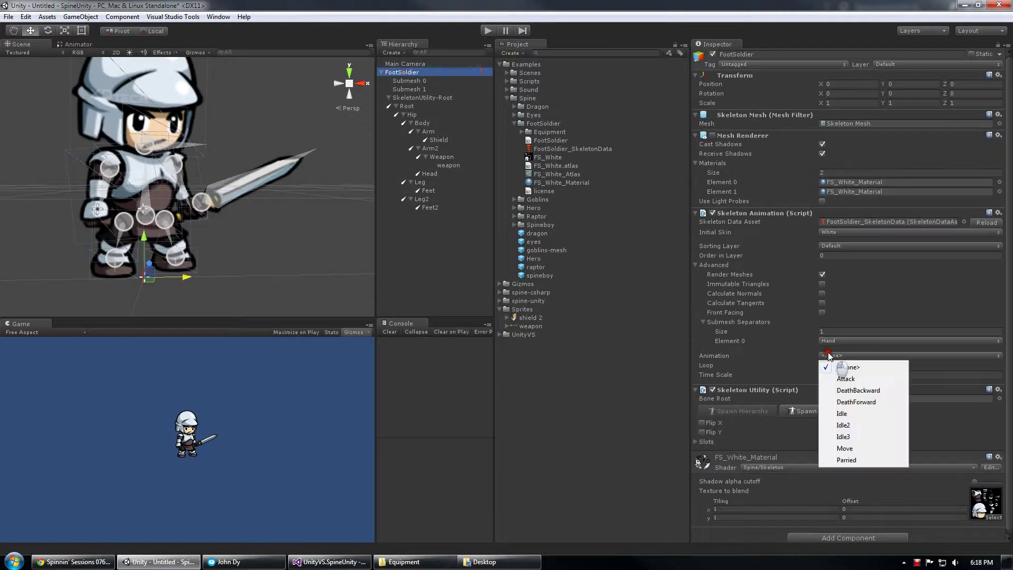
{"action": "left_click", "coordinate": [850, 413]}
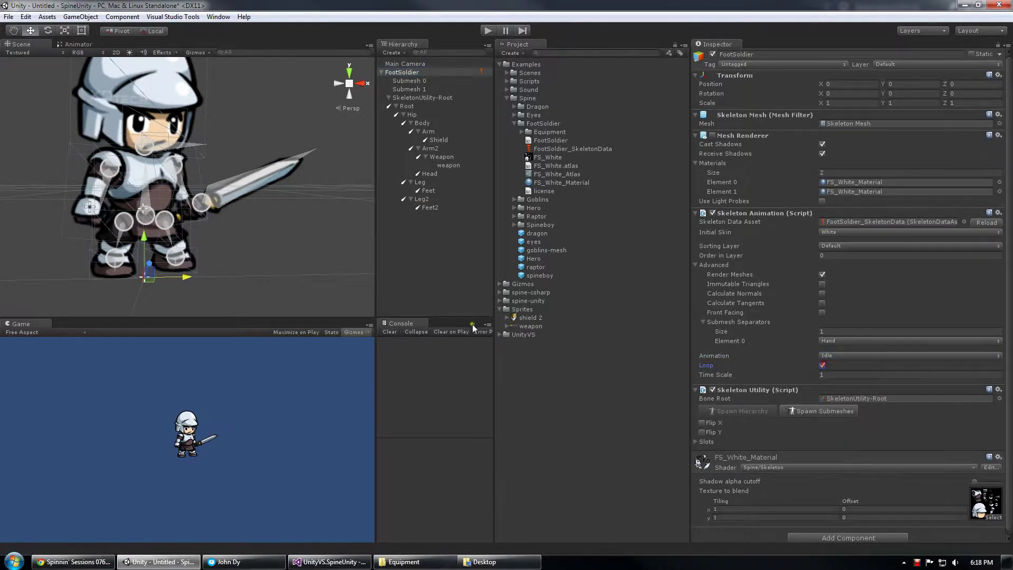
{"action": "left_click", "coordinate": [404, 248]}
- Run Play mode to test the Idle animation, then stop it
{"action": "left_click", "coordinate": [487, 33]}
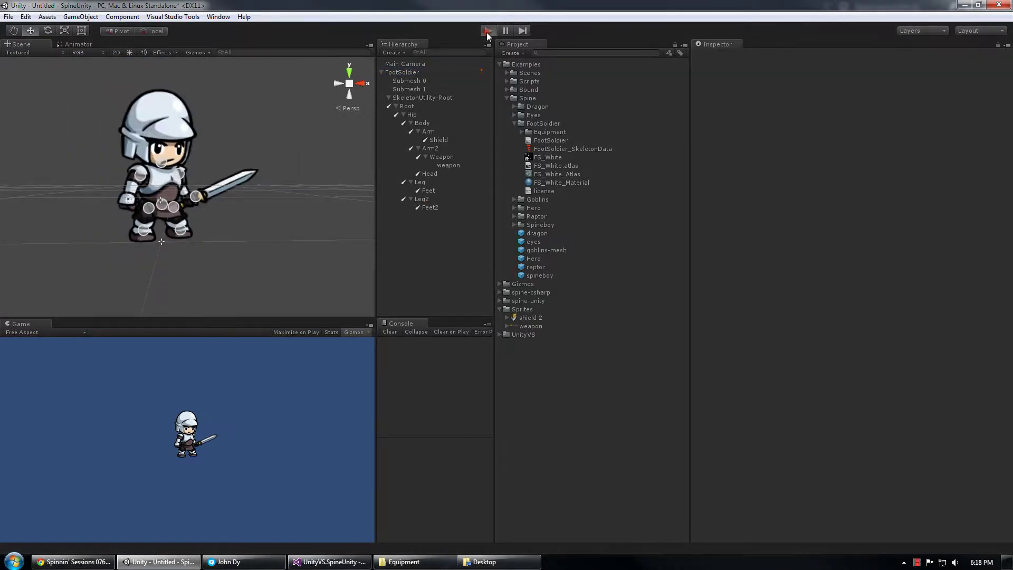
{"action": "scroll", "coordinate": [197, 163], "scroll_direction": "up", "scroll_amount": 3}
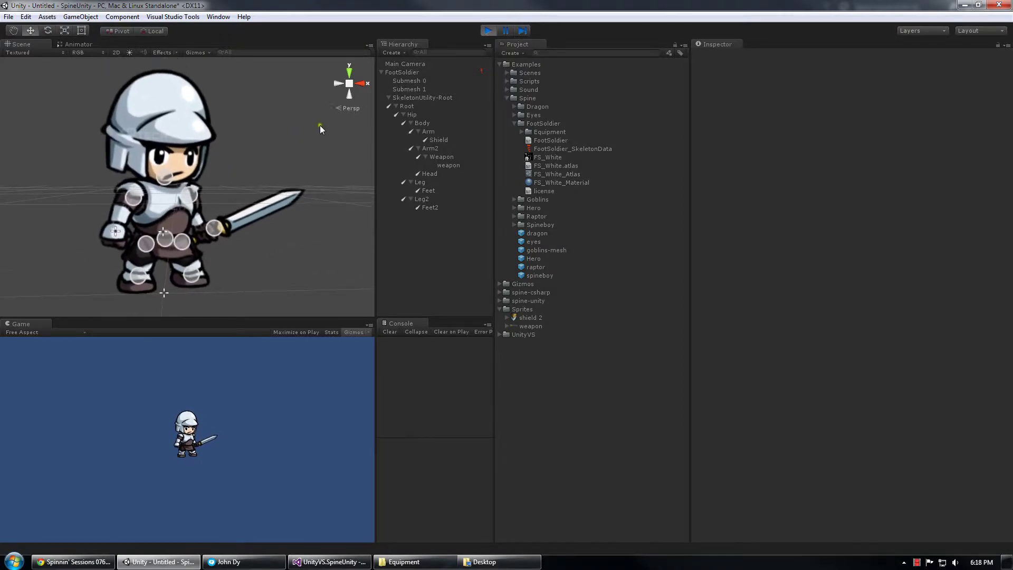
{"action": "left_click", "coordinate": [488, 30]}
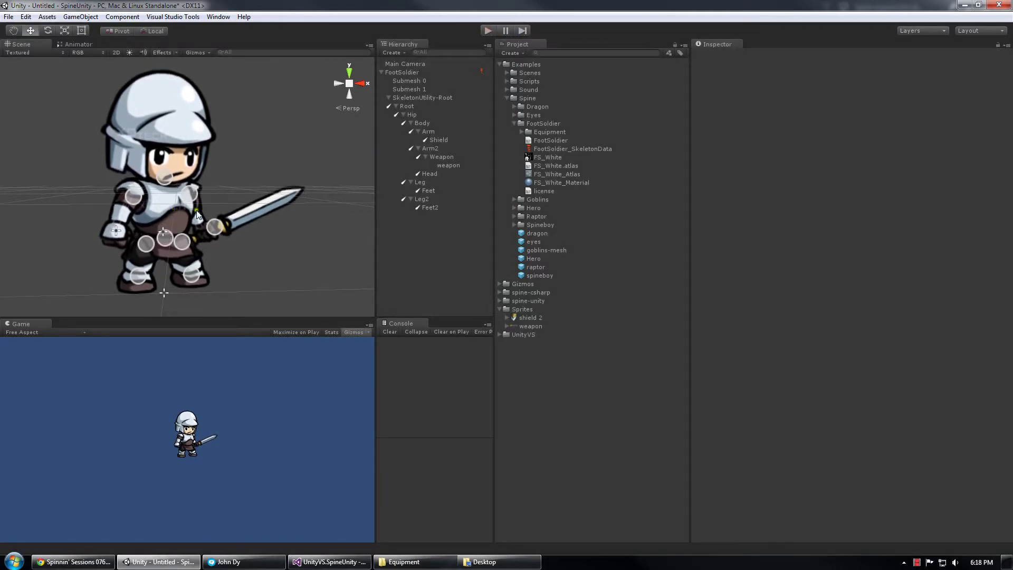